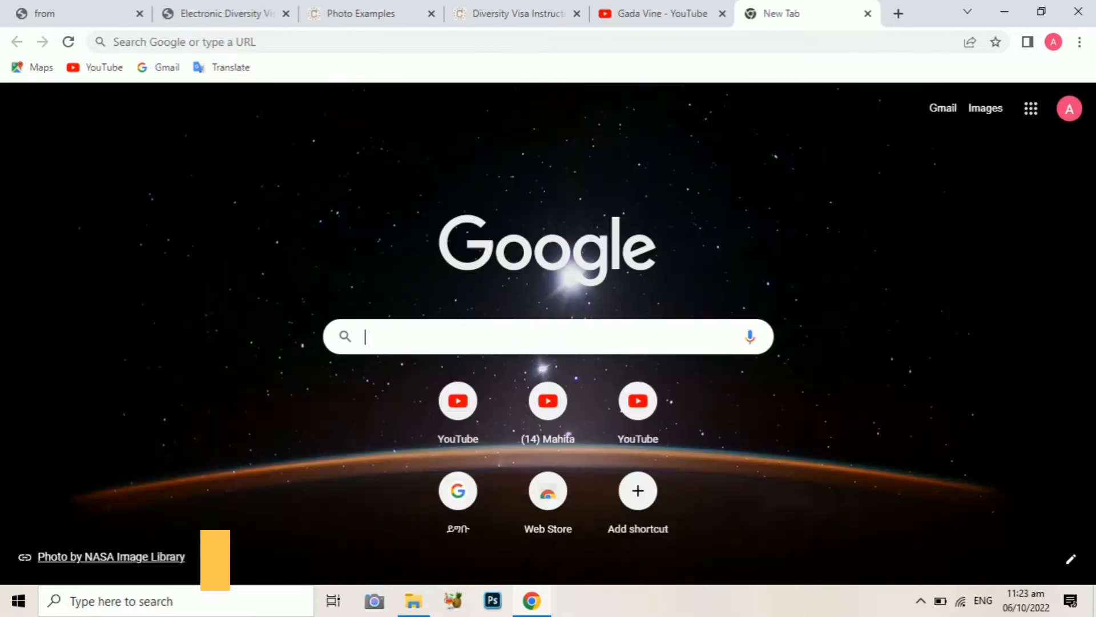
Search Google for 'dv program.state.gov' and open the Electronic Diversity Visa Program site
{"action": "type", "text": "d"}
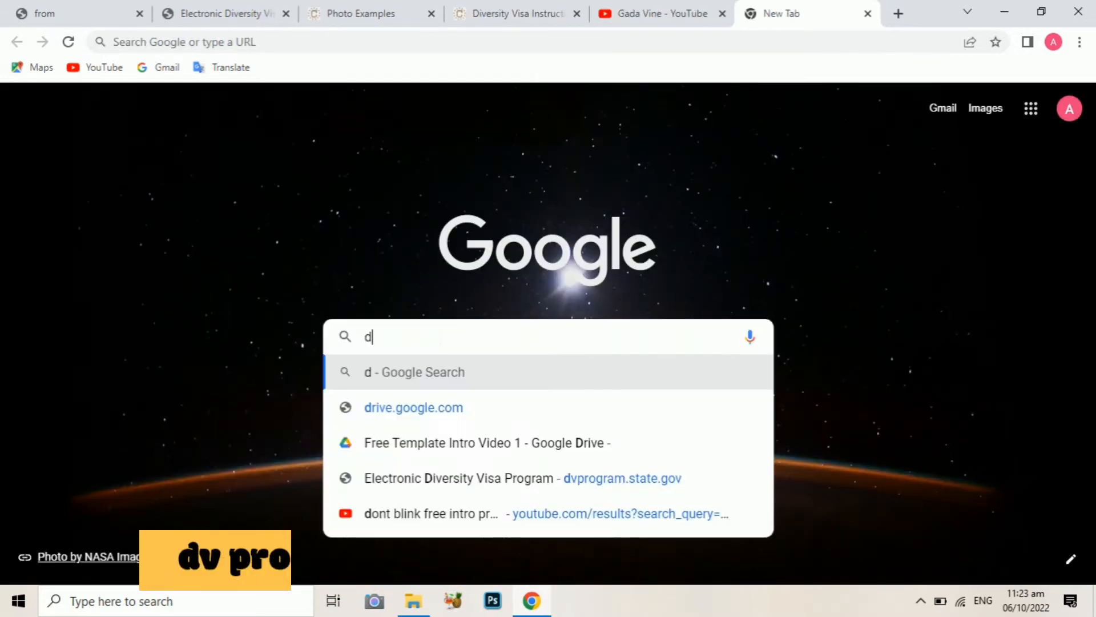
{"action": "type", "text": "v program"}
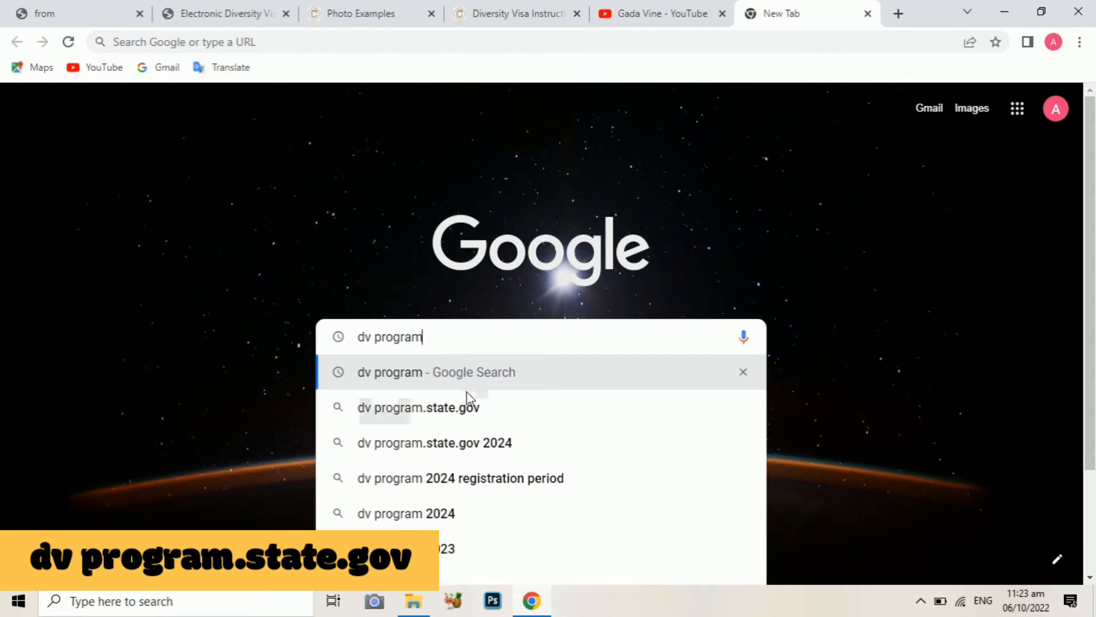
{"action": "left_click", "coordinate": [465, 407]}
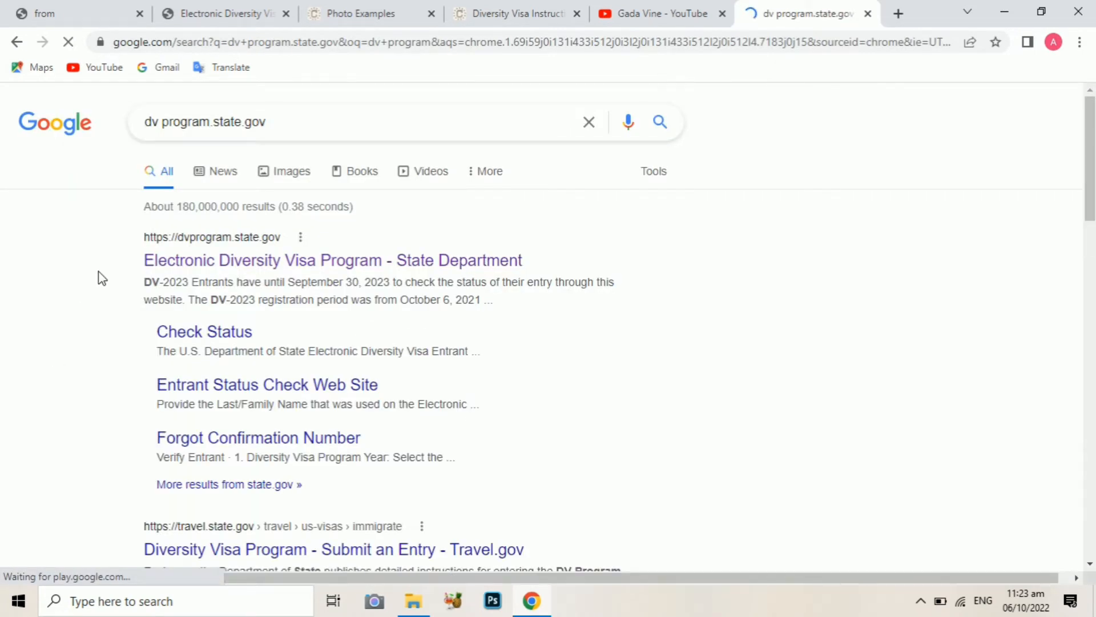
{"action": "left_click", "coordinate": [352, 273]}
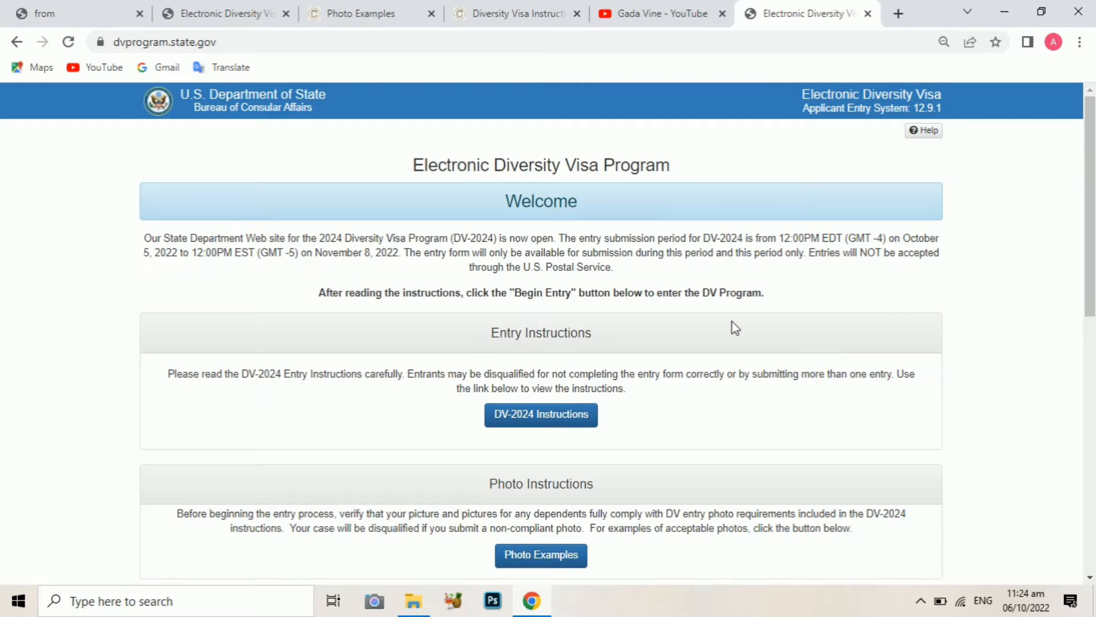
Scroll through the welcome page, then open the DV-2024 Instructions in a new tab
{"action": "left_click_drag", "start_coordinate": [1090, 156], "coordinate": [1089, 156]}
{"action": "scroll", "coordinate": [1089, 156], "scroll_direction": "down", "scroll_amount": 8}
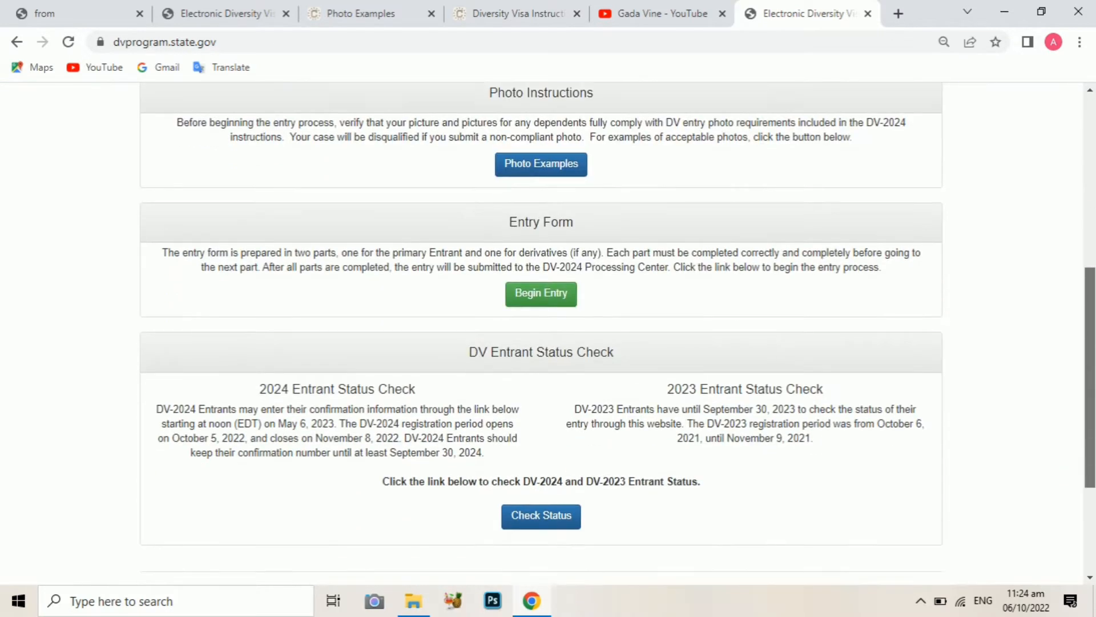
{"action": "scroll", "coordinate": [1092, 189], "scroll_direction": "up", "scroll_amount": 6}
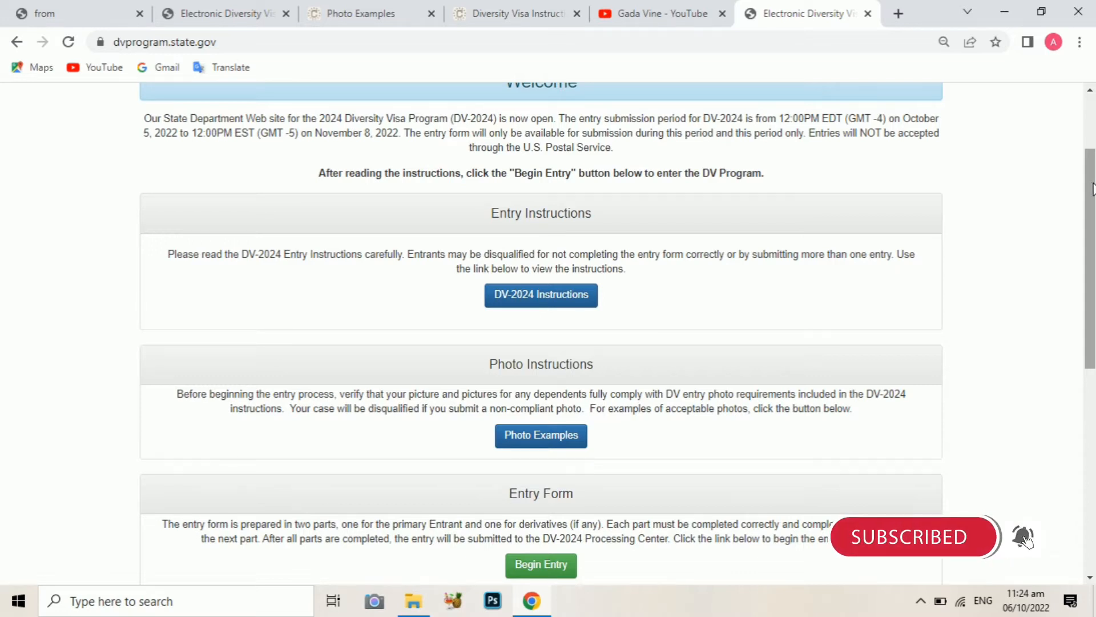
{"action": "left_click_drag", "start_coordinate": [1093, 189], "coordinate": [1094, 139]}
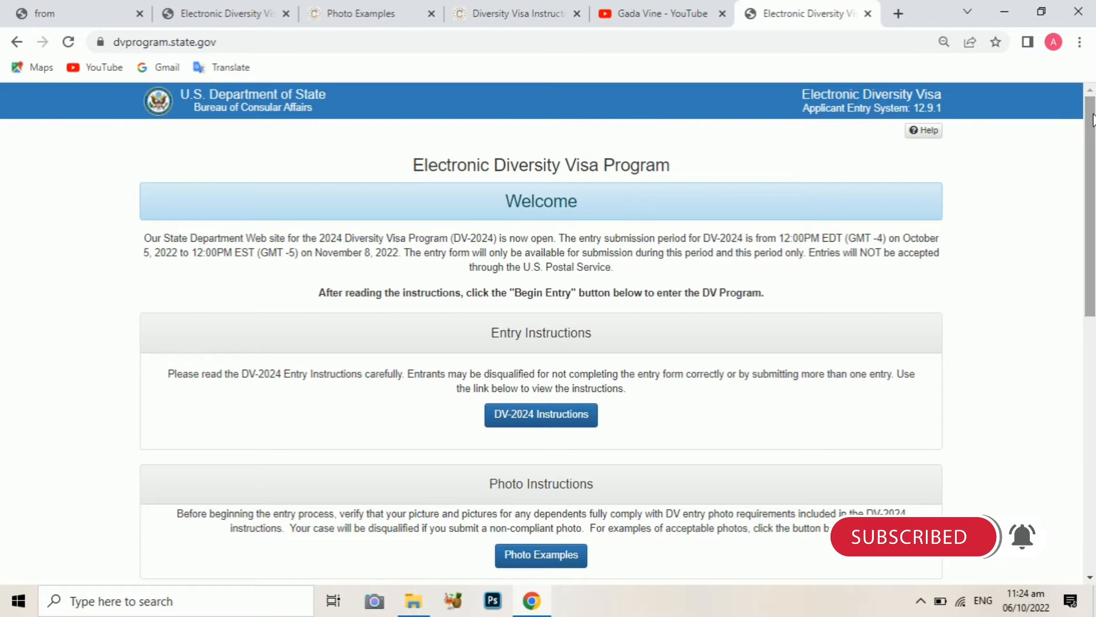
{"action": "left_click", "coordinate": [599, 421]}
Open Photo Examples and scroll down to the Detailed Examples of Visa Photos panel
{"action": "left_click", "coordinate": [544, 562]}
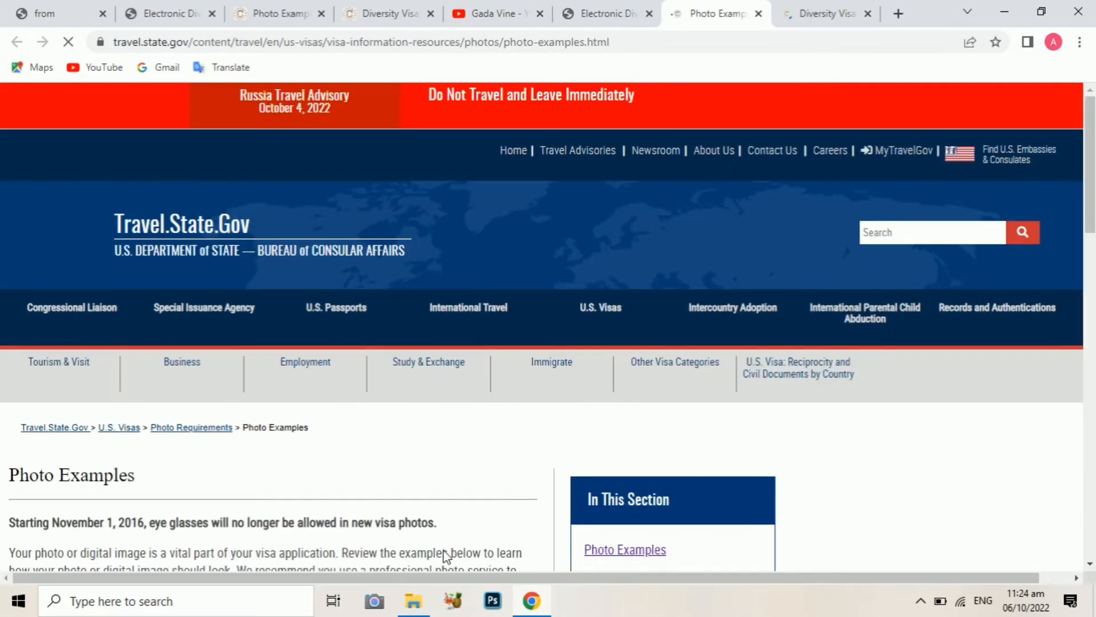
{"action": "scroll", "coordinate": [814, 378], "scroll_direction": "down", "scroll_amount": 8}
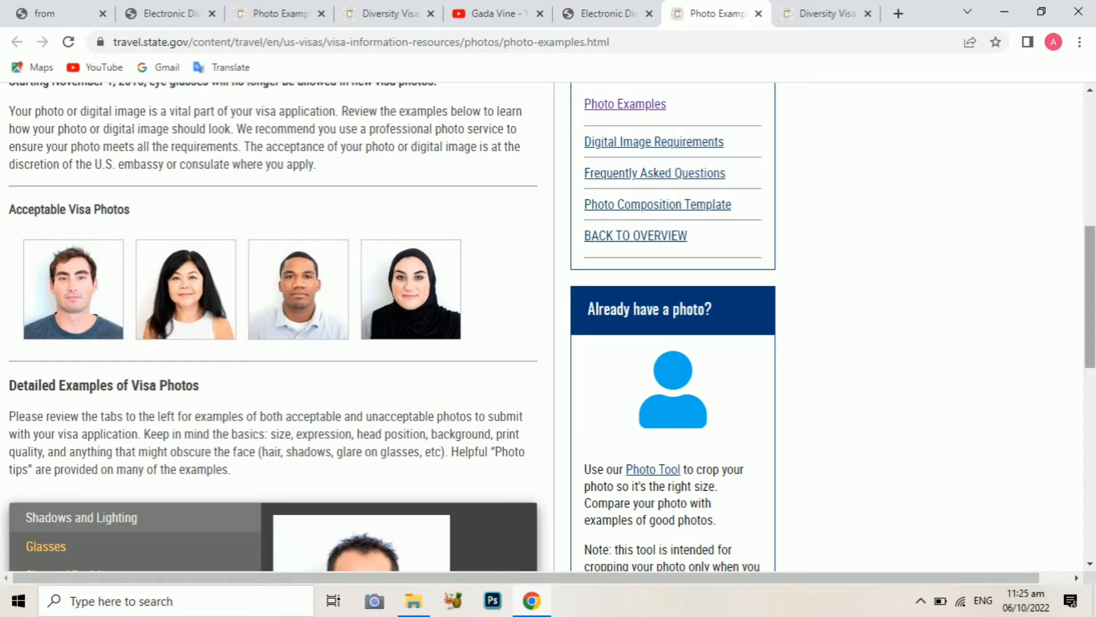
{"action": "scroll", "coordinate": [1091, 274], "scroll_direction": "down", "scroll_amount": 1}
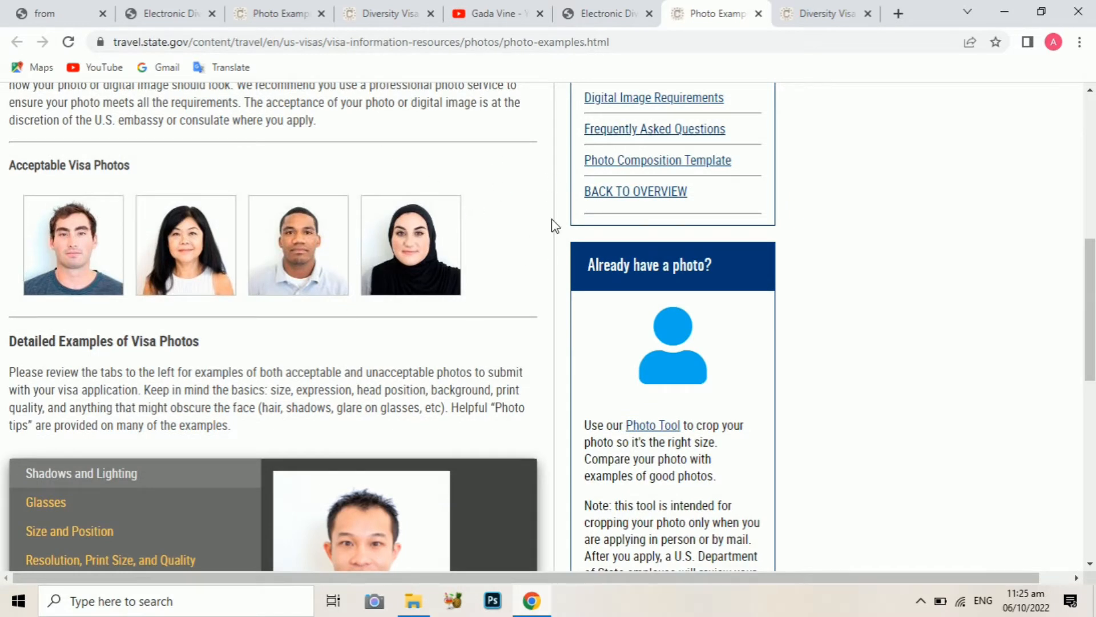
{"action": "left_click_drag", "start_coordinate": [1092, 308], "coordinate": [1047, 399]}
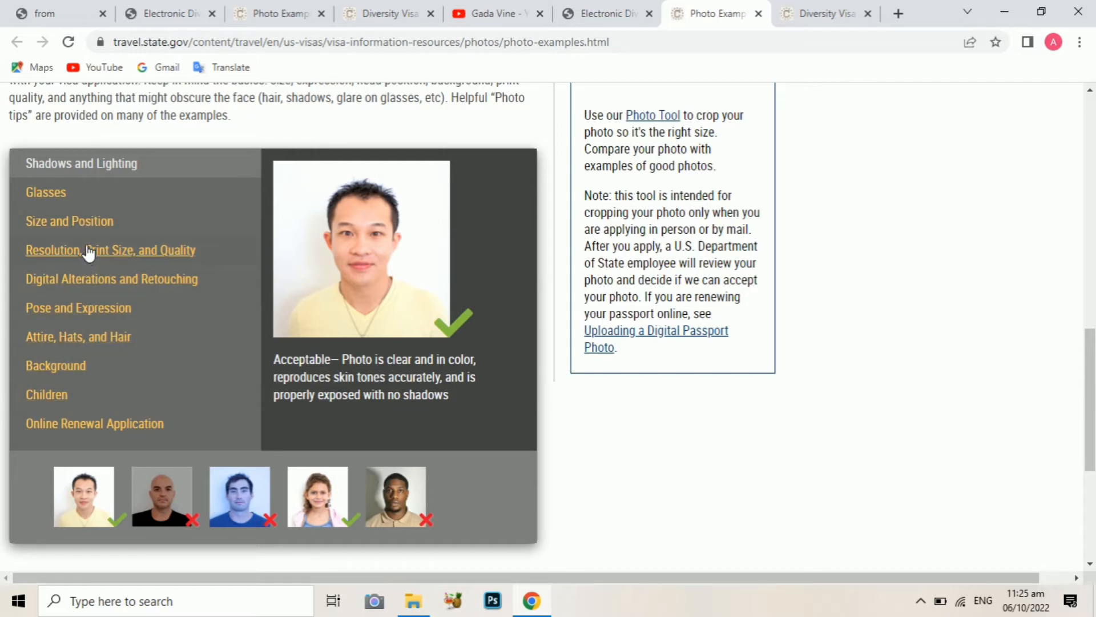
View the Attire, Hats, and Hair; Children; Pose and Expression; and Digital Alterations photo examples
{"action": "left_click", "coordinate": [74, 340]}
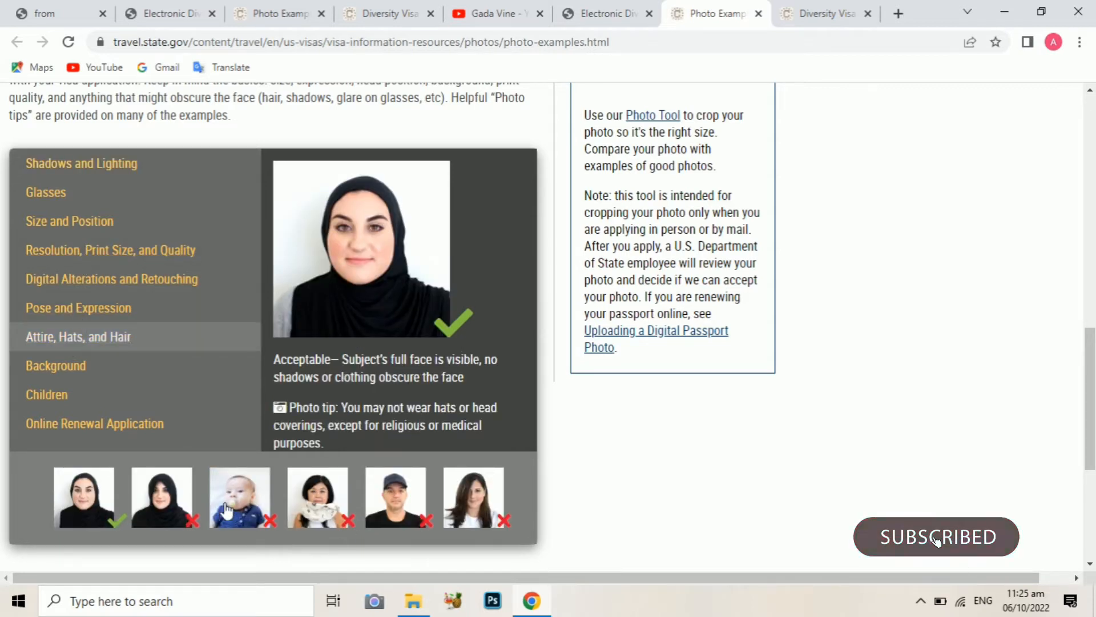
{"action": "left_click", "coordinate": [49, 394]}
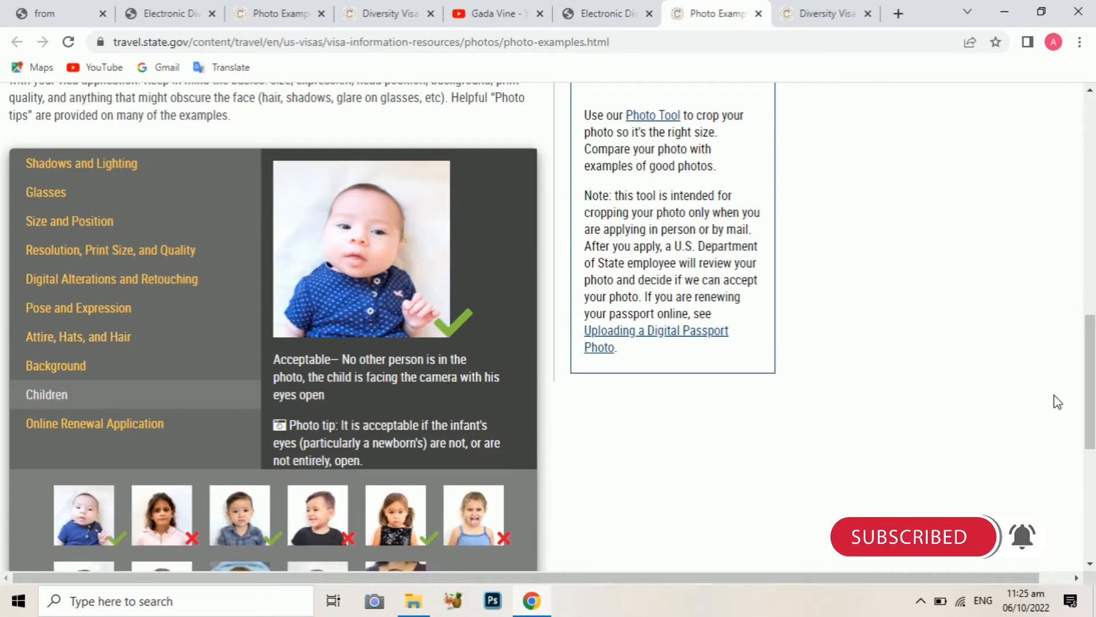
{"action": "left_click_drag", "start_coordinate": [1091, 400], "coordinate": [1092, 414]}
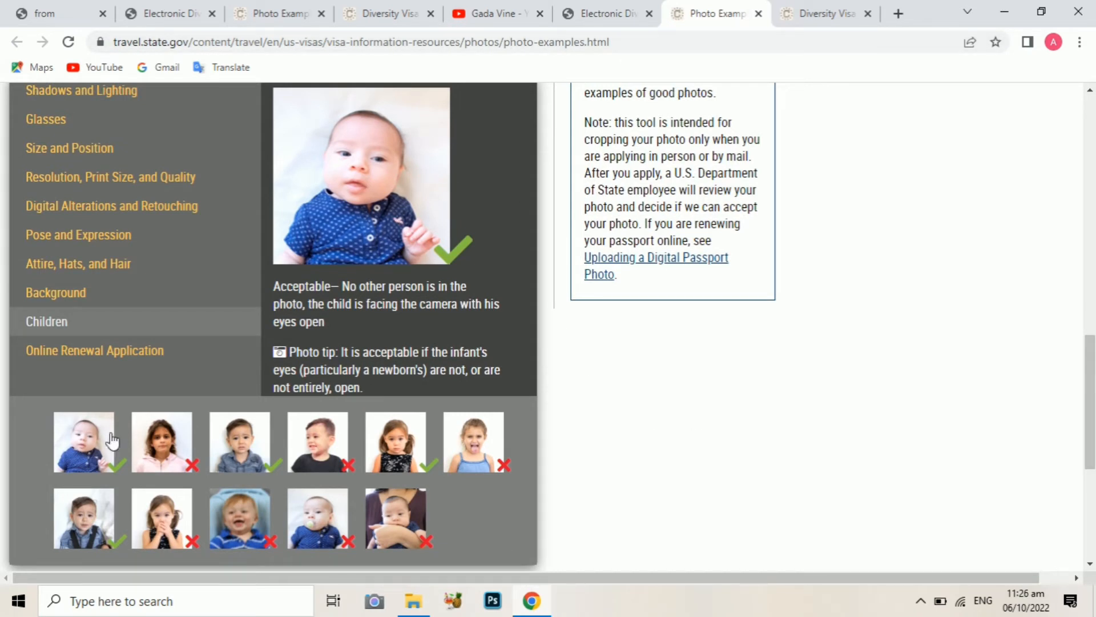
{"action": "left_click", "coordinate": [86, 239]}
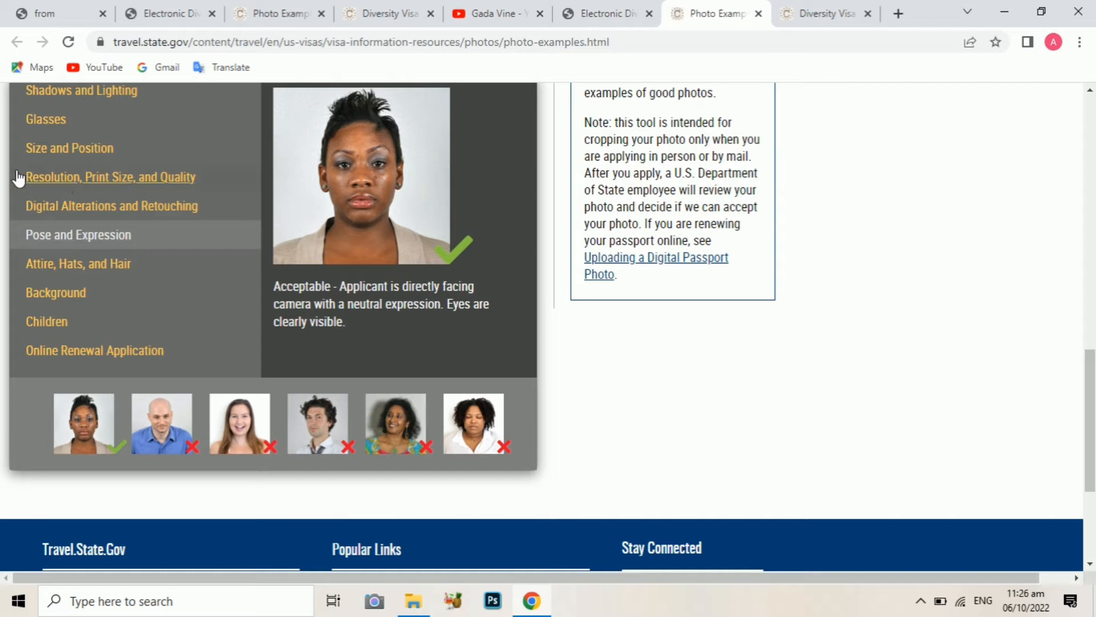
{"action": "left_click", "coordinate": [135, 207]}
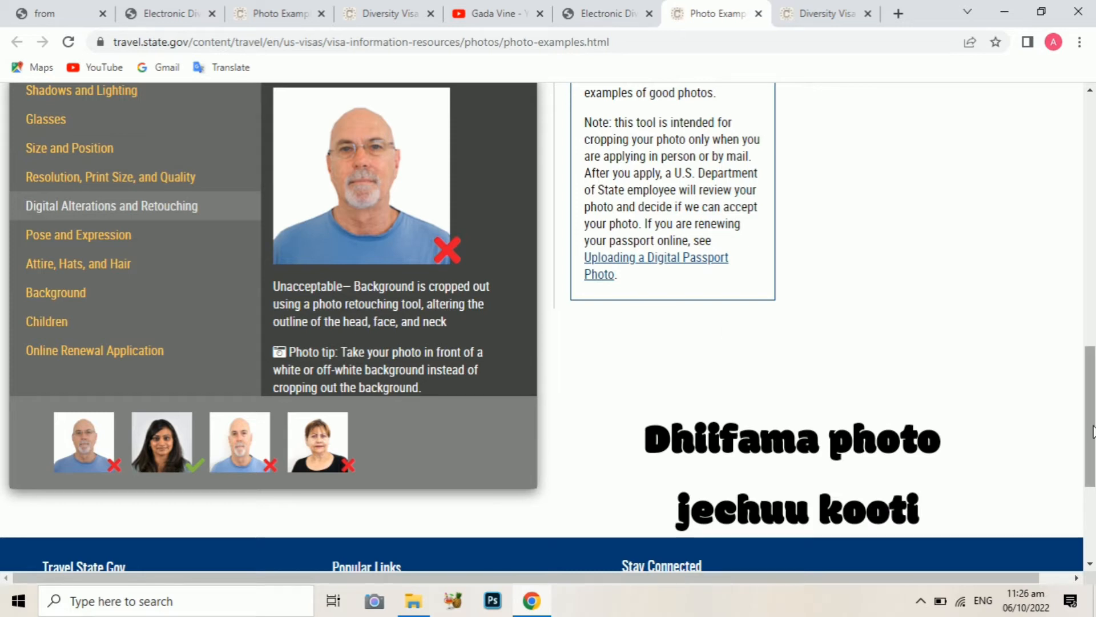
{"action": "left_click_drag", "start_coordinate": [1093, 425], "coordinate": [1079, 227]}
Return to the Electronic Diversity Visa Program tab and begin a new DV-2024 entry
{"action": "left_click", "coordinate": [607, 11]}
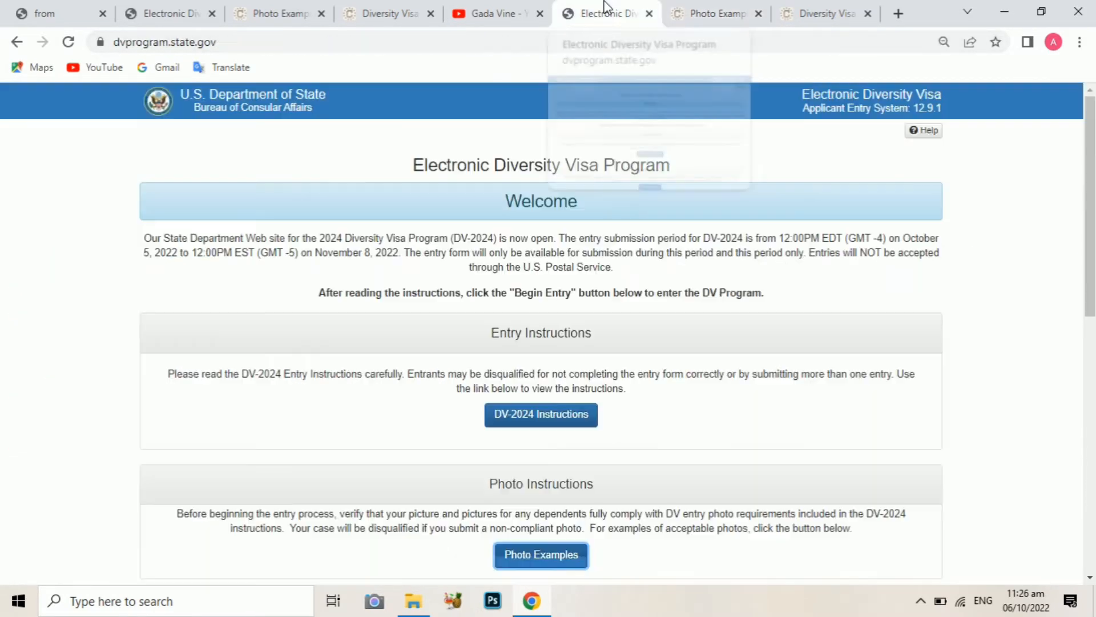
{"action": "left_click_drag", "start_coordinate": [1092, 228], "coordinate": [1094, 403]}
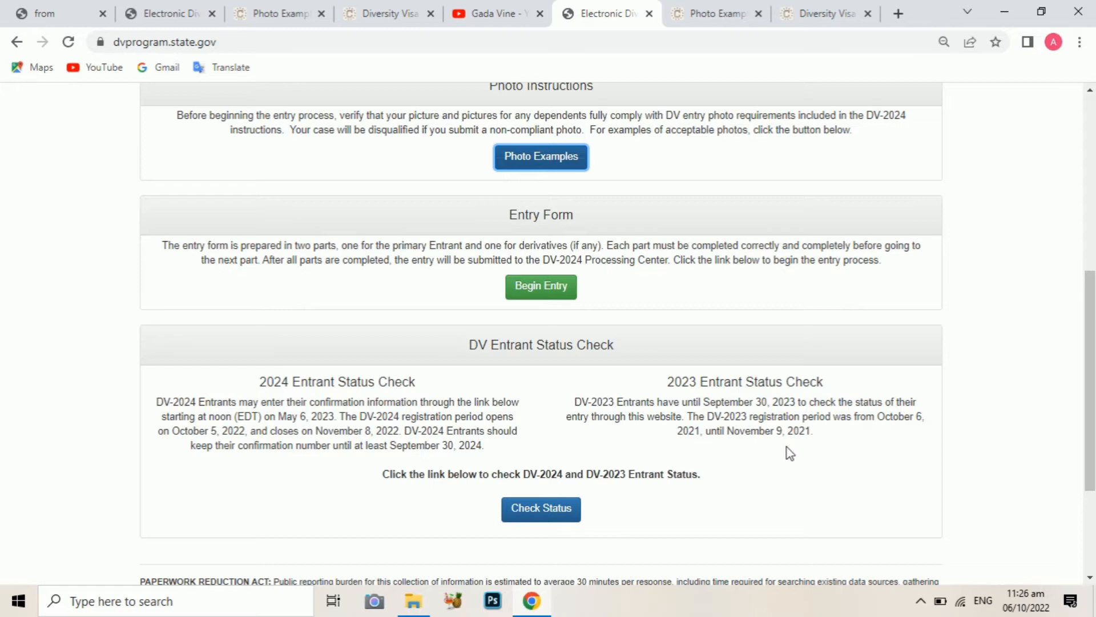
{"action": "left_click", "coordinate": [547, 287]}
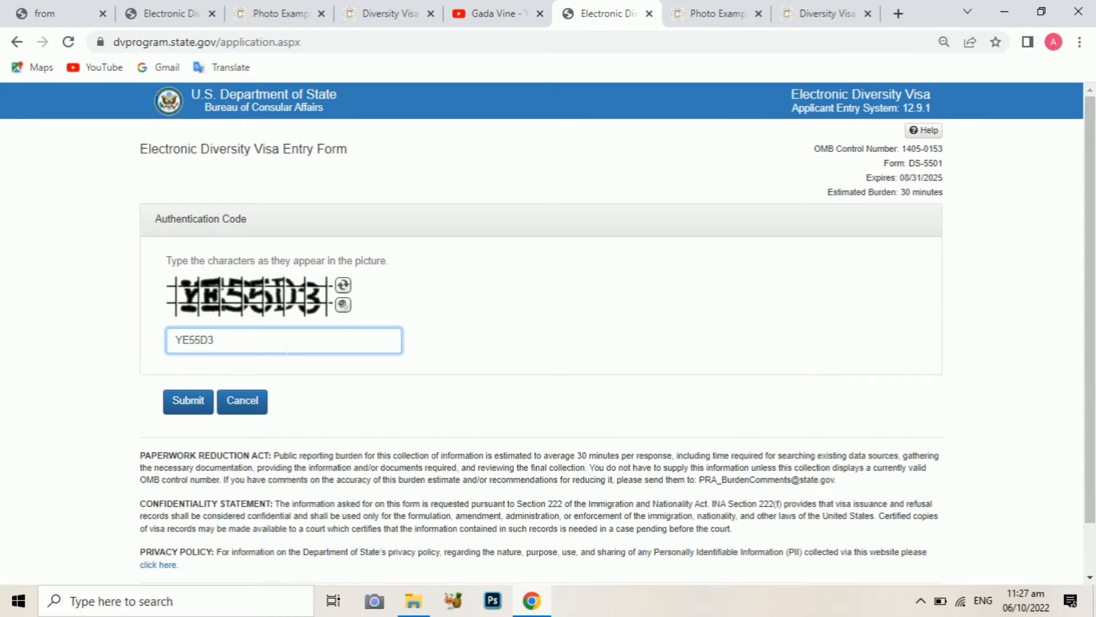
Submit the authentication code, enter the entrant's last, first and middle names, and select Male
{"action": "left_click", "coordinate": [179, 408]}
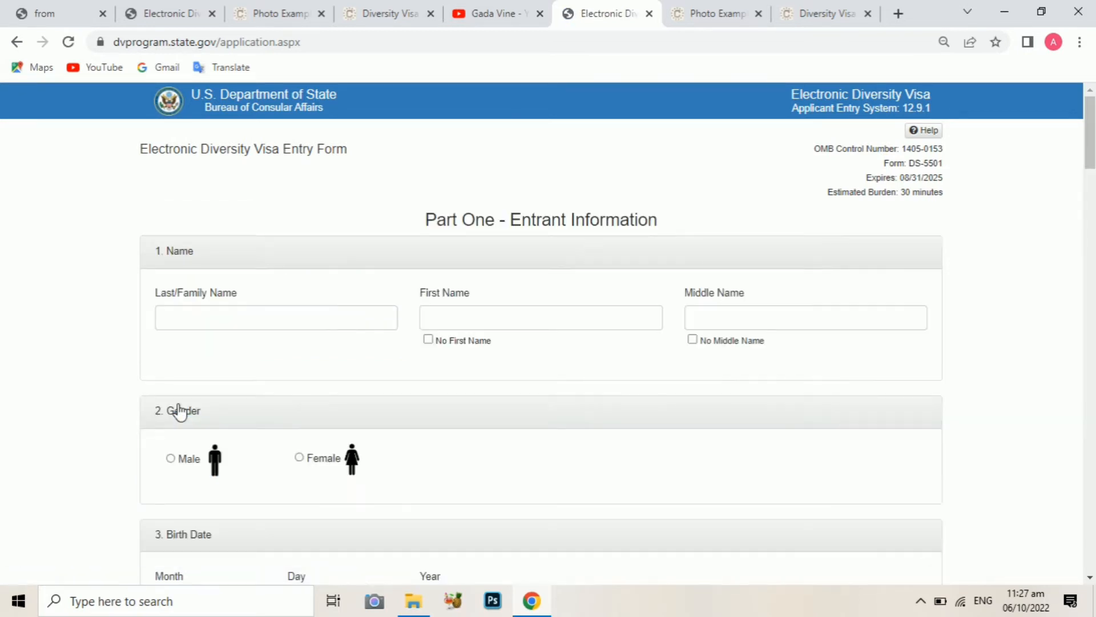
{"action": "mouse_move", "coordinate": [1089, 133]}
{"action": "left_mouse_down"}
{"action": "mouse_move", "coordinate": [1087, 399]}
{"action": "mouse_move", "coordinate": [1071, 123]}
{"action": "left_mouse_up"}
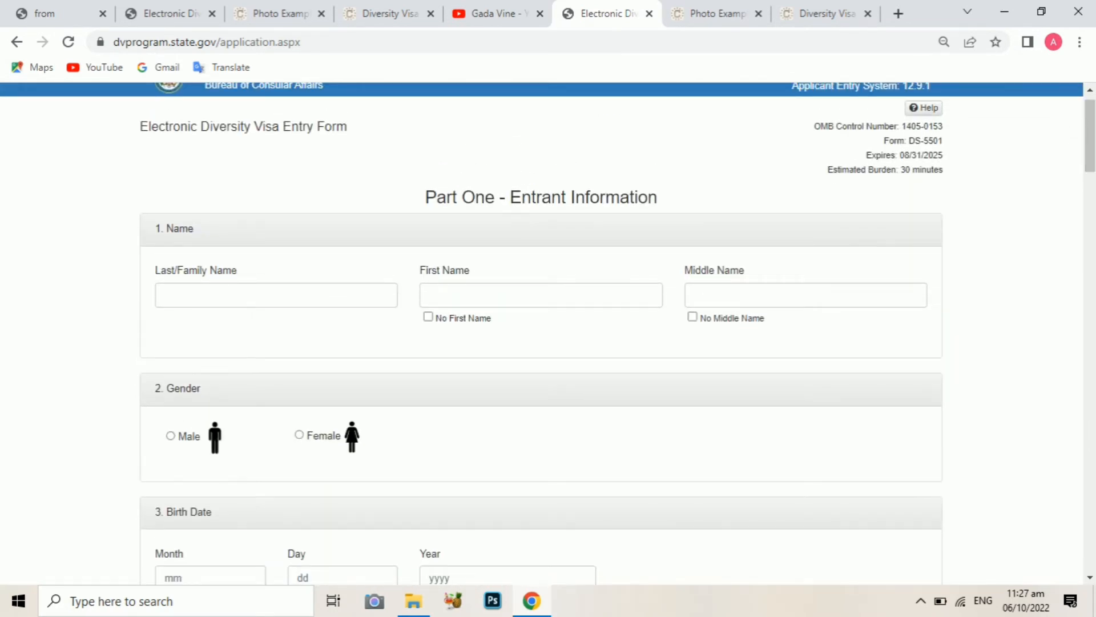
{"action": "left_click", "coordinate": [253, 305]}
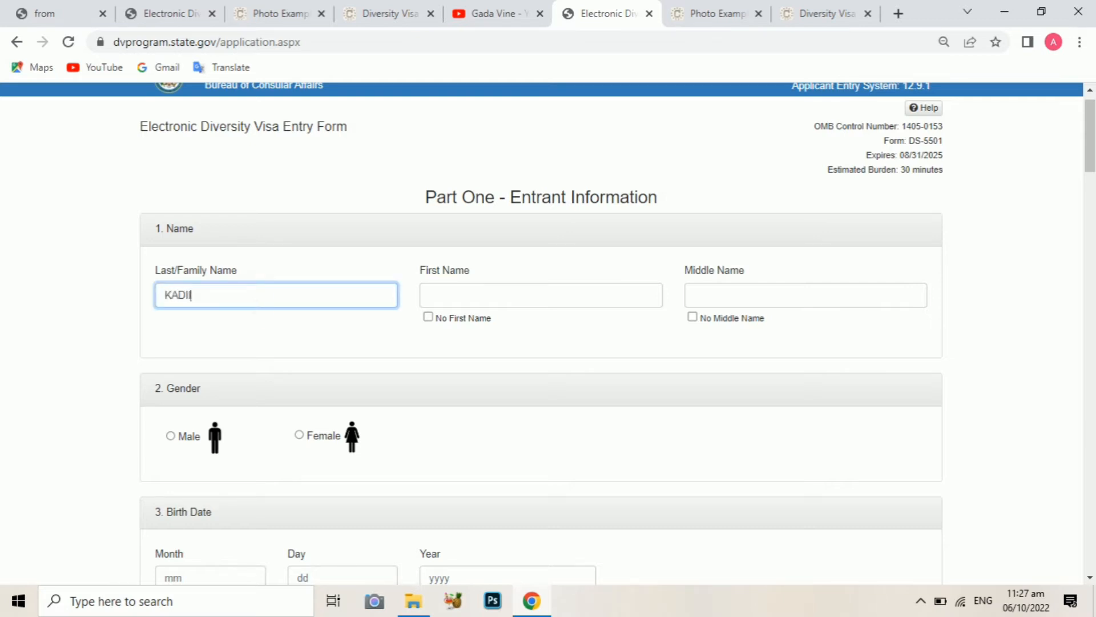
{"action": "key", "text": "Tab"}
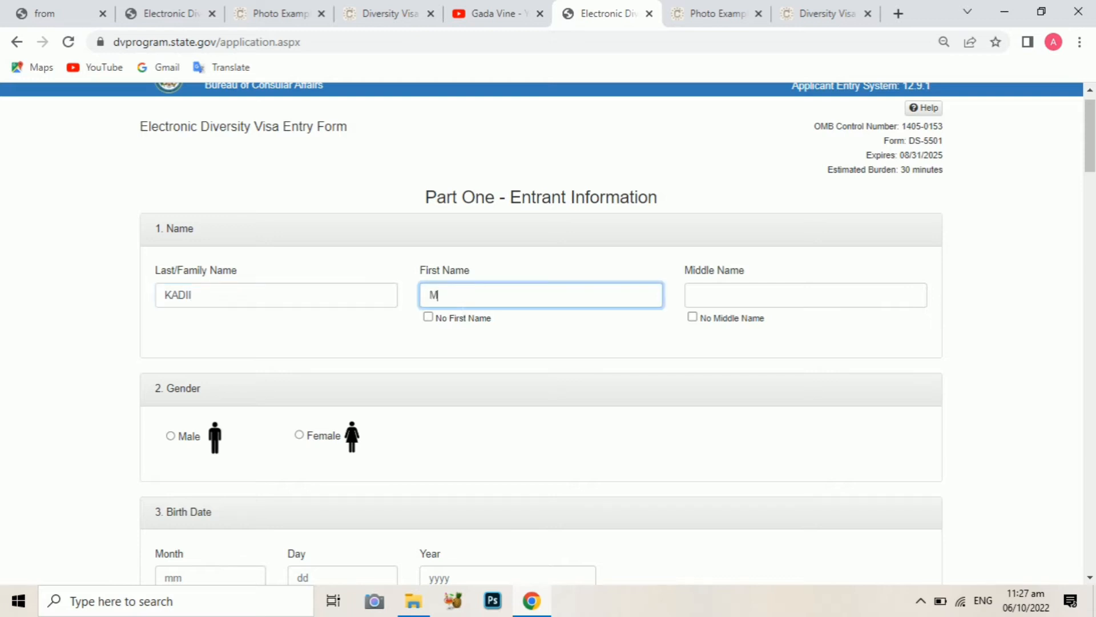
{"action": "key", "text": "Tab"}
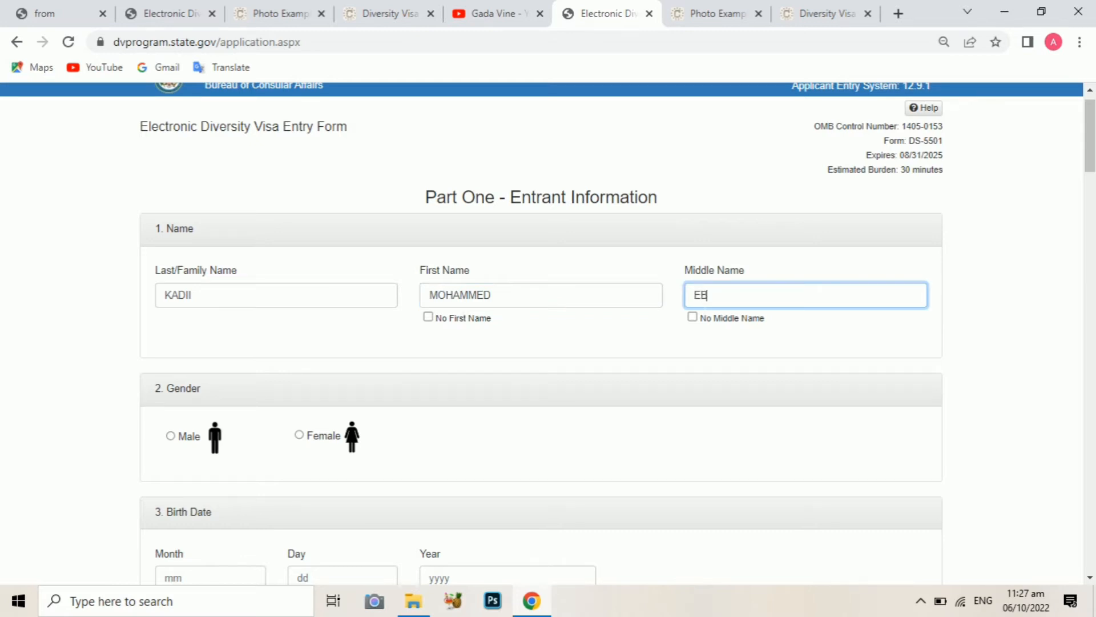
{"action": "left_click", "coordinate": [171, 437]}
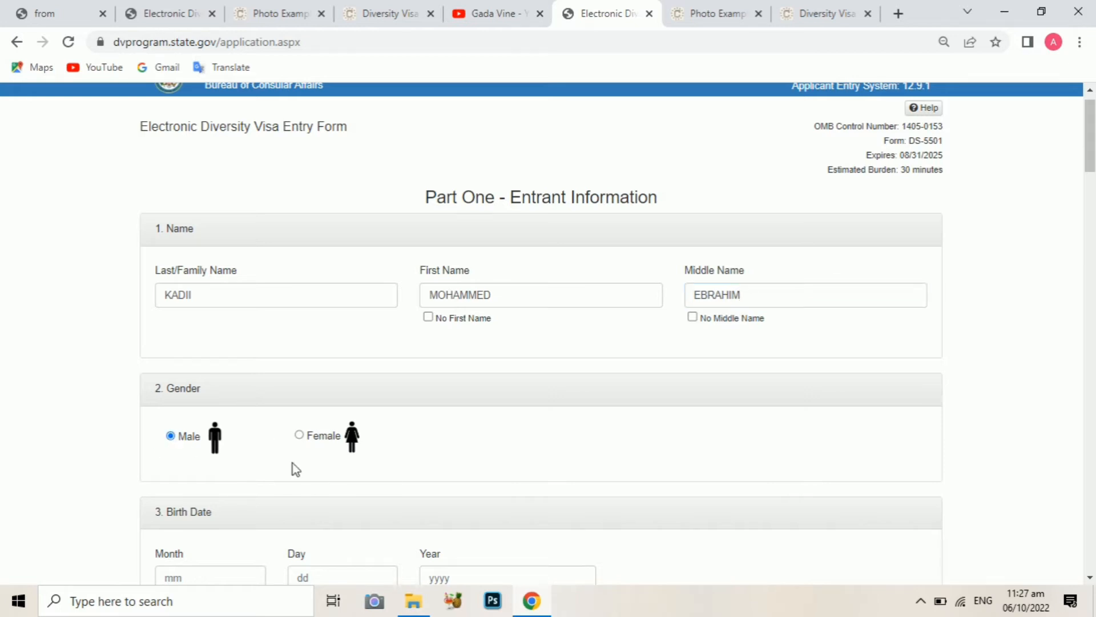
{"action": "left_click_drag", "start_coordinate": [1093, 171], "coordinate": [1093, 189]}
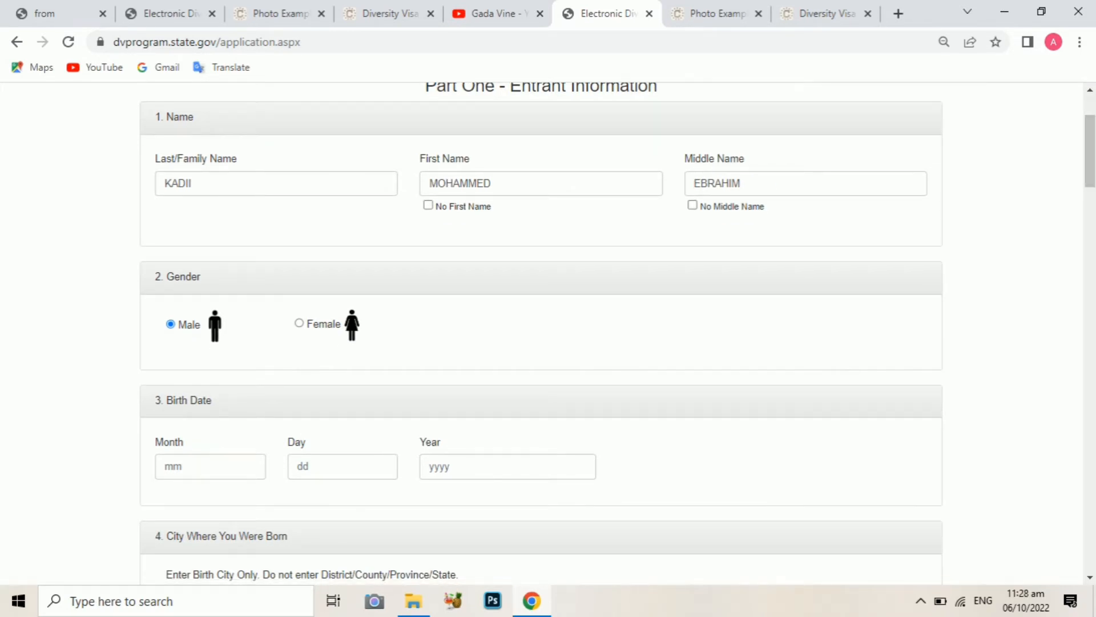
{"action": "left_click", "coordinate": [210, 467]}
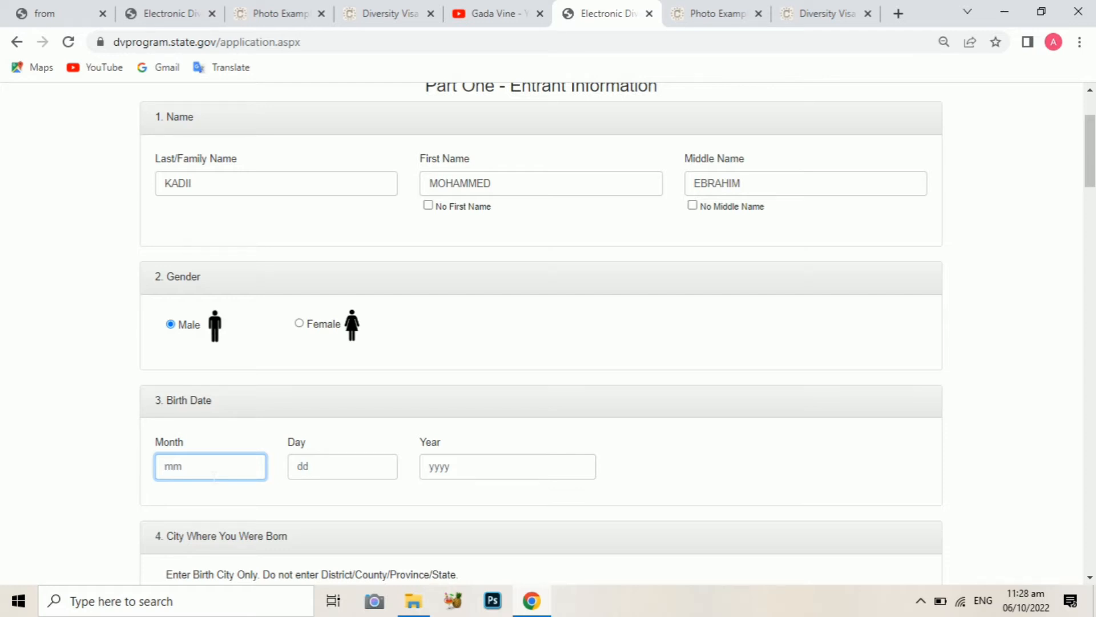
{"action": "type", "text": "5"}
{"action": "key", "text": "Tab"}
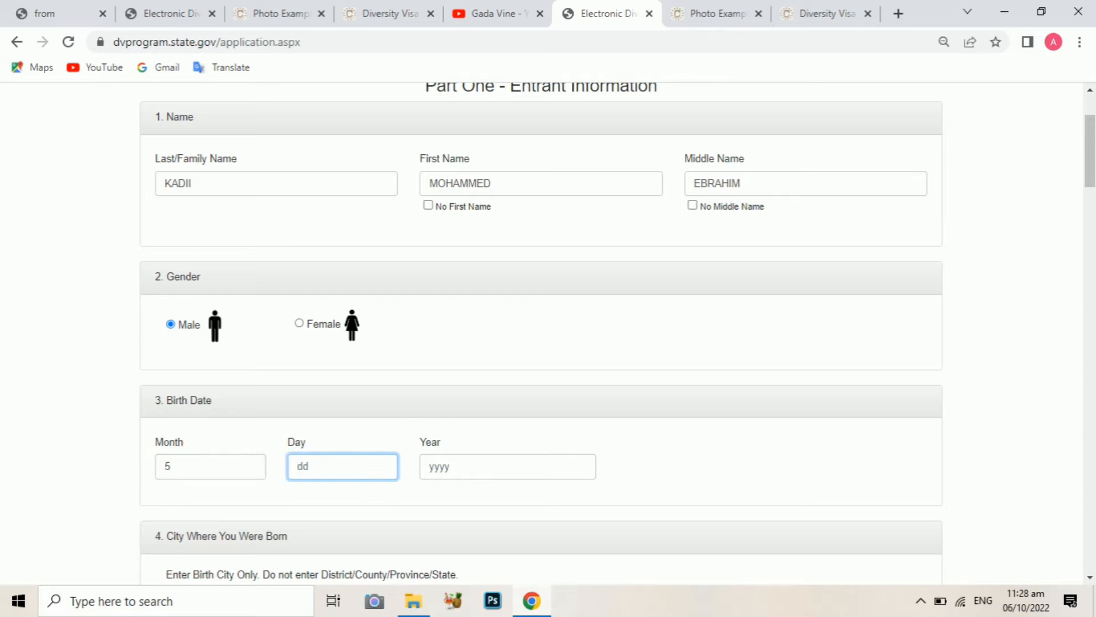
{"action": "type", "text": "3"}
{"action": "left_click", "coordinate": [474, 477]}
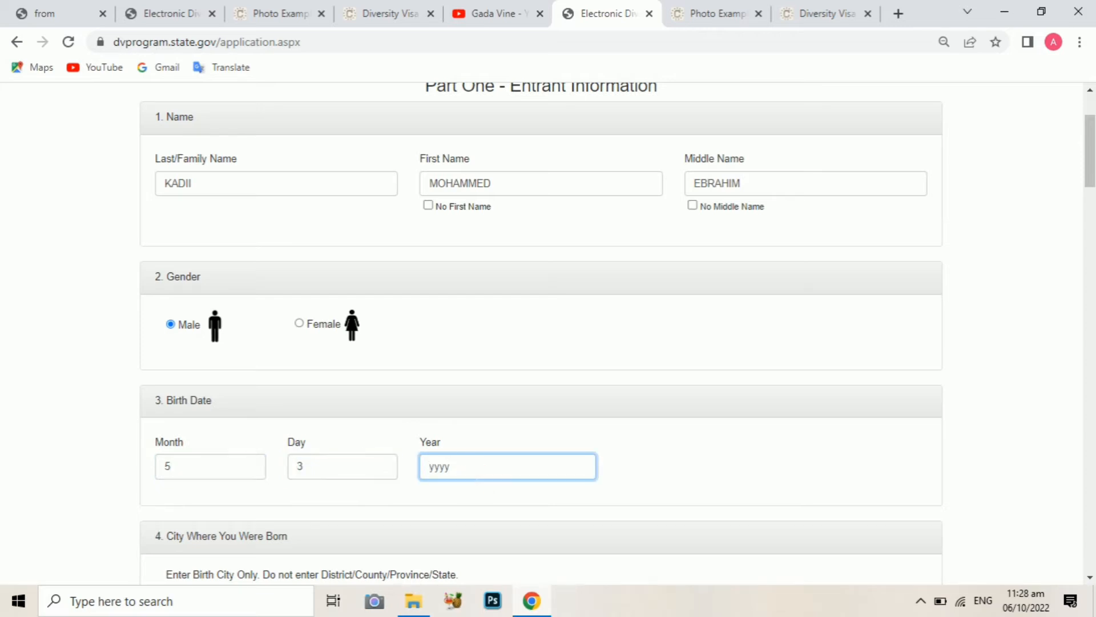
{"action": "type", "text": "2002"}
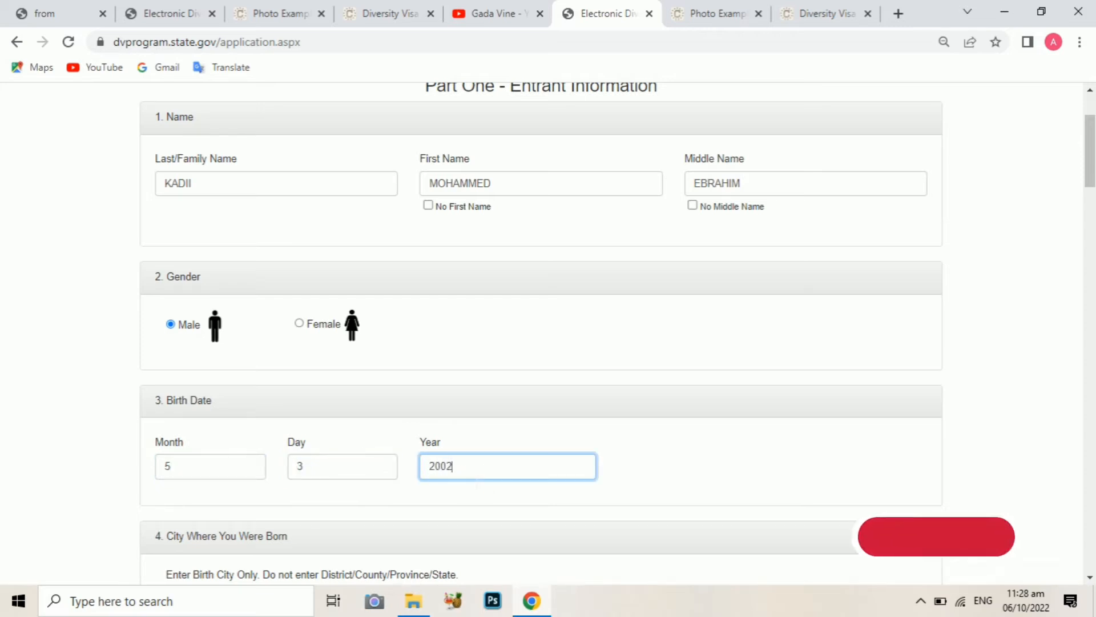
Enter the entrant's birth city in the Birth City field
{"action": "scroll", "coordinate": [1088, 196], "scroll_direction": "down", "scroll_amount": 5}
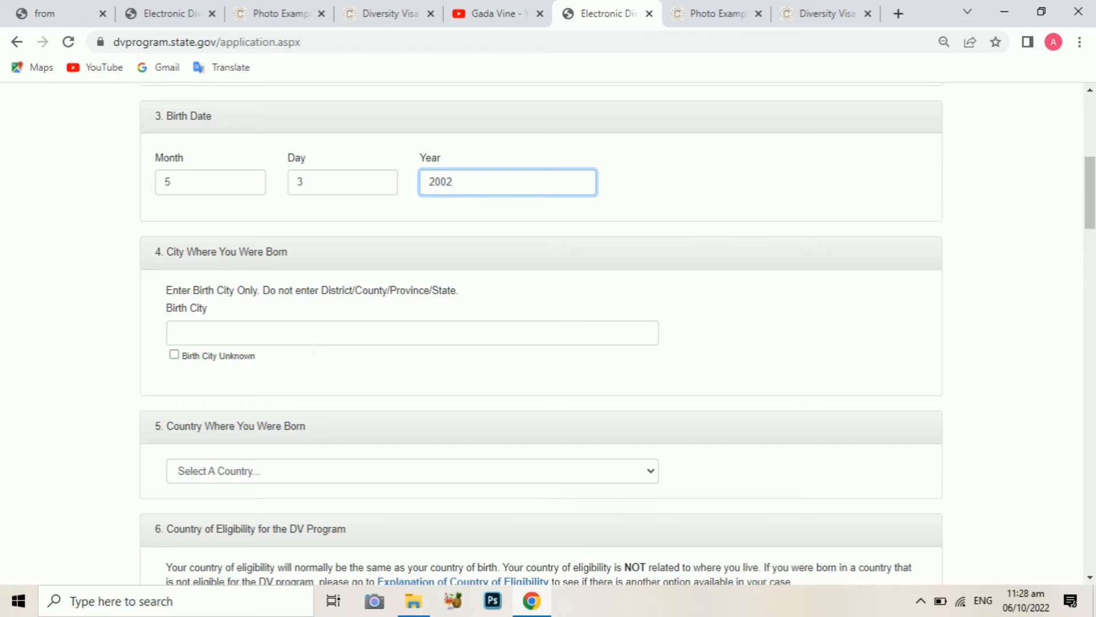
{"action": "left_click", "coordinate": [240, 333]}
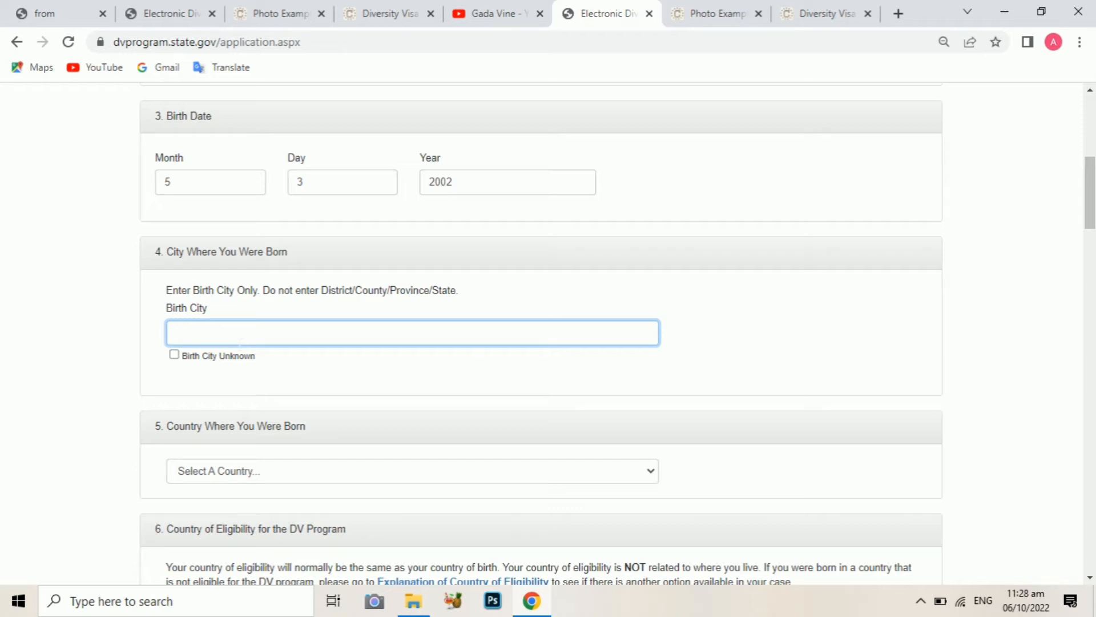
{"action": "type", "text": "CHIRET"}
Choose Ethiopia from the Country Where You Were Born list
{"action": "left_click", "coordinate": [246, 471]}
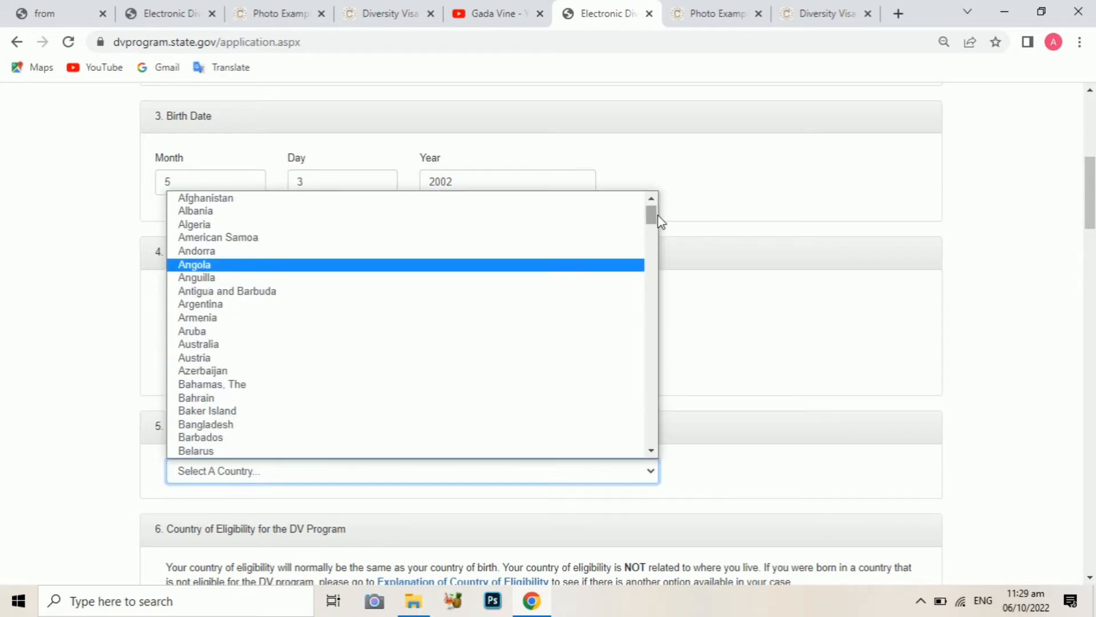
{"action": "left_click_drag", "start_coordinate": [652, 215], "coordinate": [655, 265]}
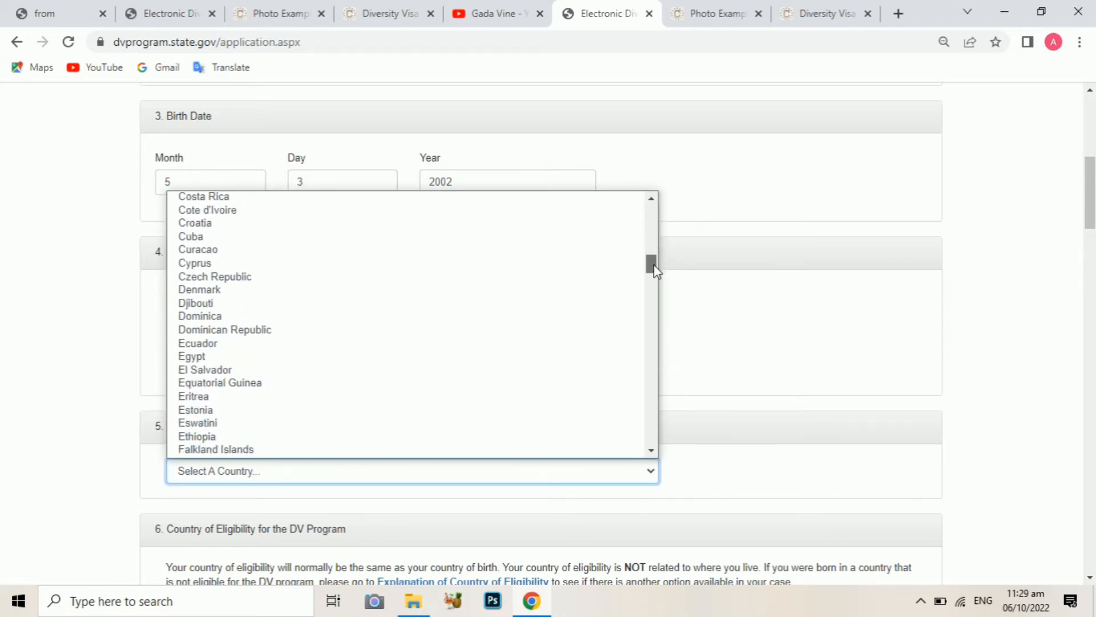
{"action": "left_click", "coordinate": [195, 436]}
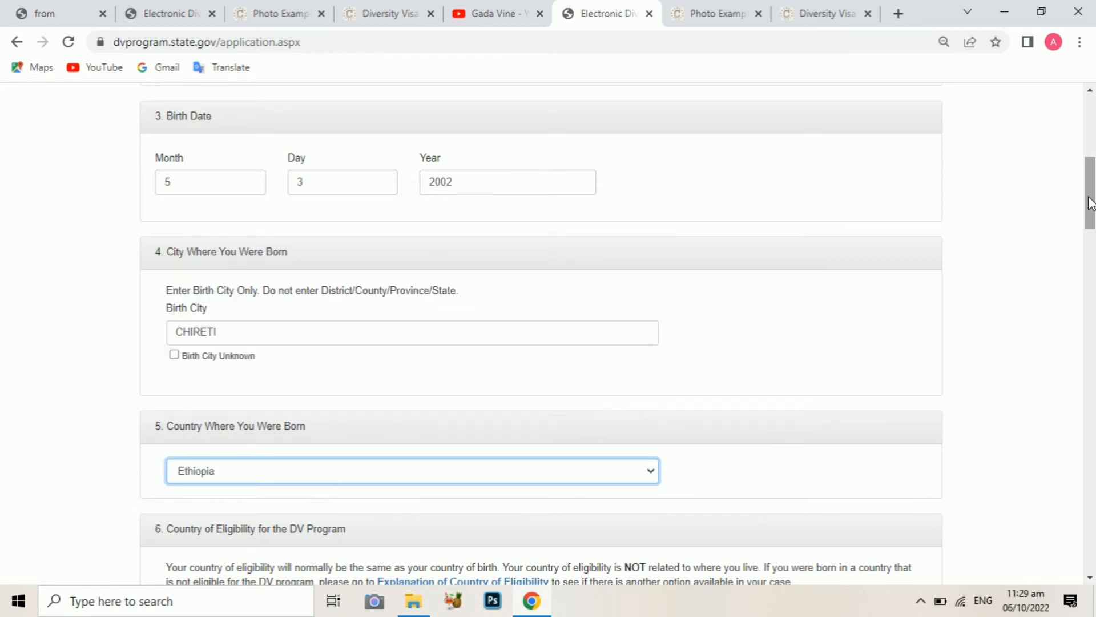
{"action": "left_click_drag", "start_coordinate": [1090, 202], "coordinate": [1091, 240]}
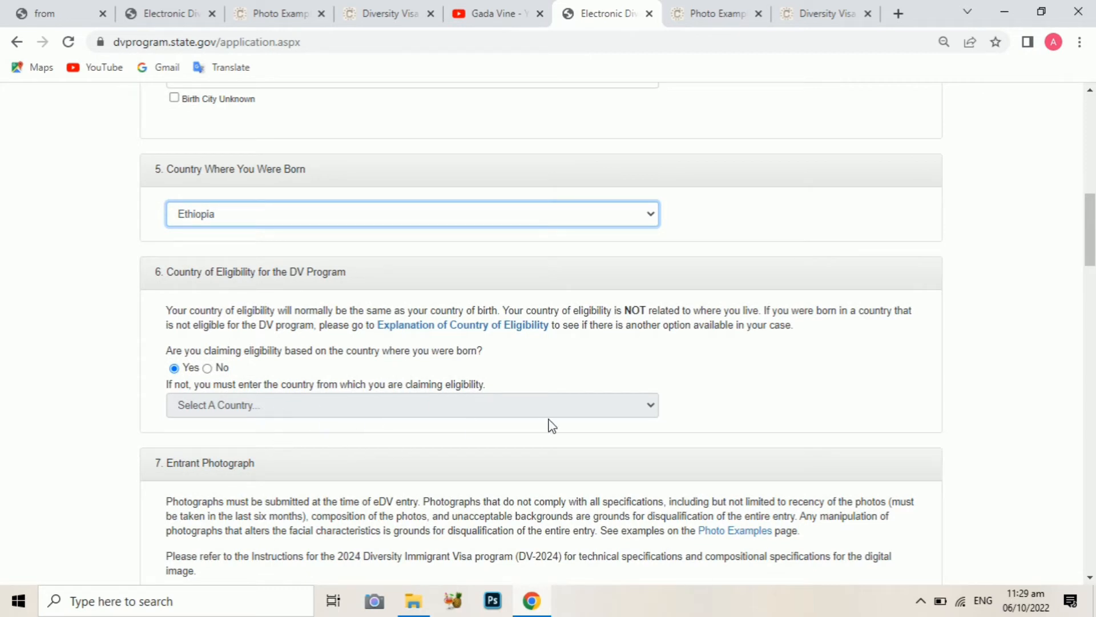
{"action": "left_click_drag", "start_coordinate": [1088, 228], "coordinate": [1088, 238]}
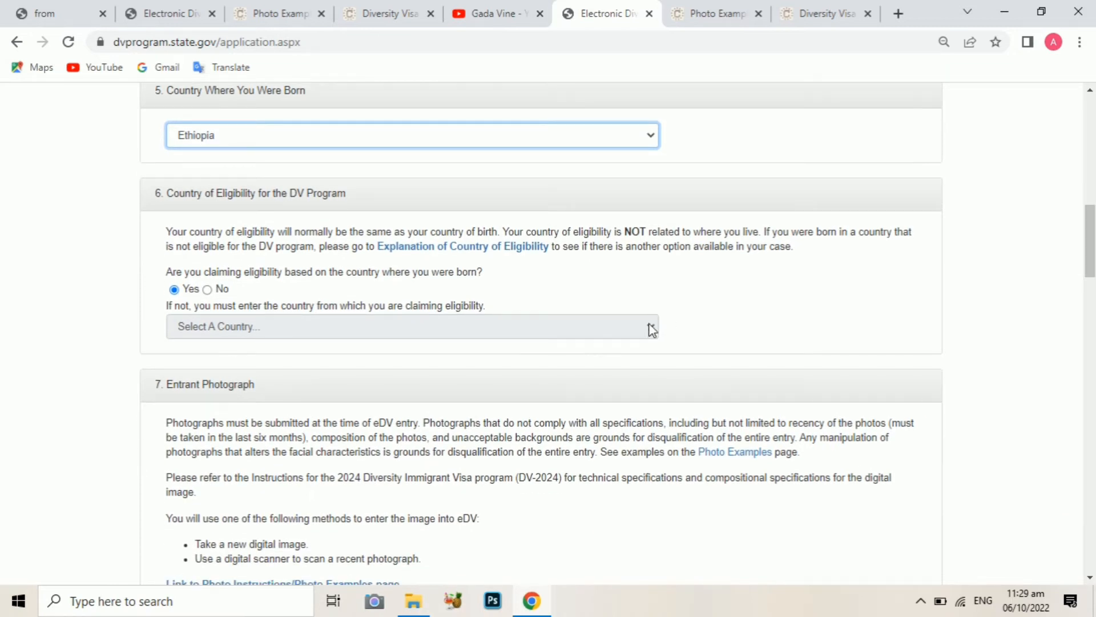
Answer No to eligibility by birth country and select Ethiopia as the eligibility country
{"action": "scroll", "coordinate": [652, 330], "scroll_direction": "down", "scroll_amount": 3}
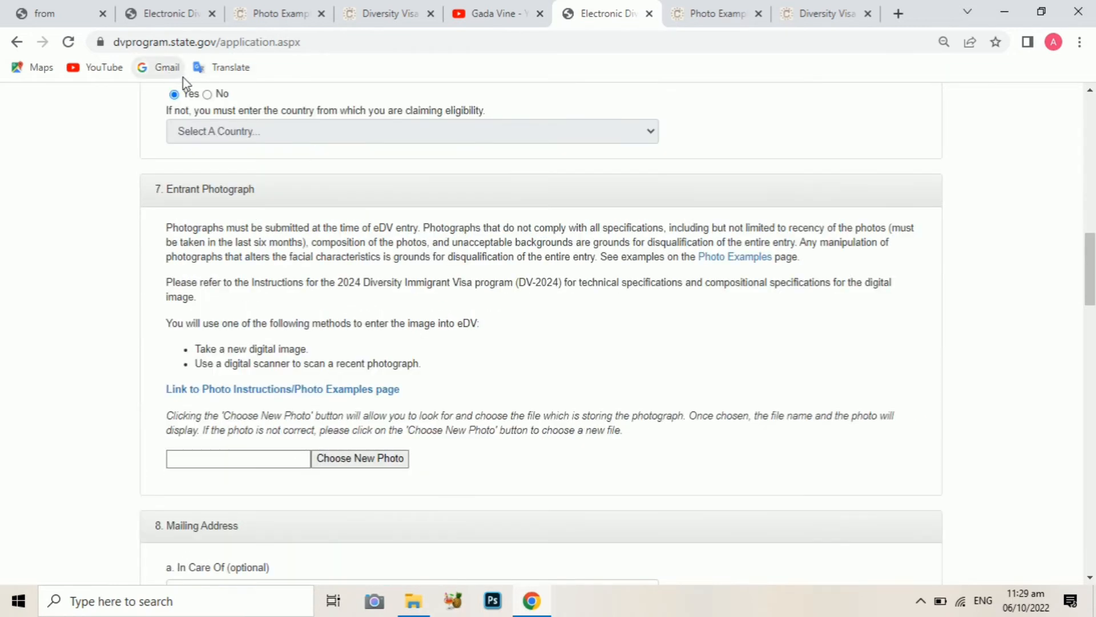
{"action": "left_click", "coordinate": [207, 95]}
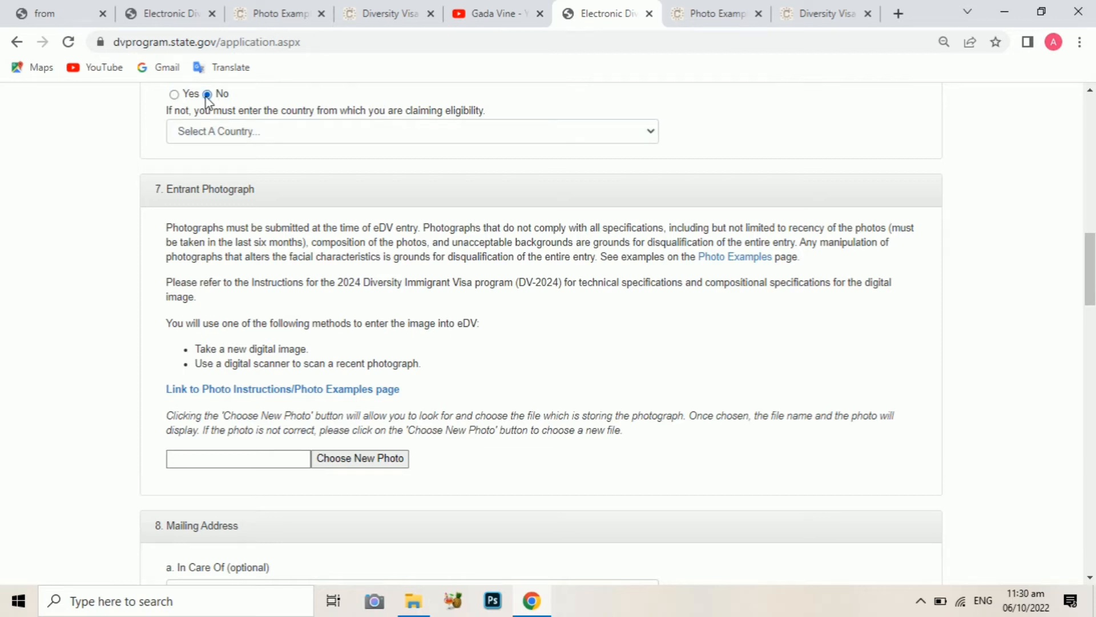
{"action": "left_click", "coordinate": [269, 134]}
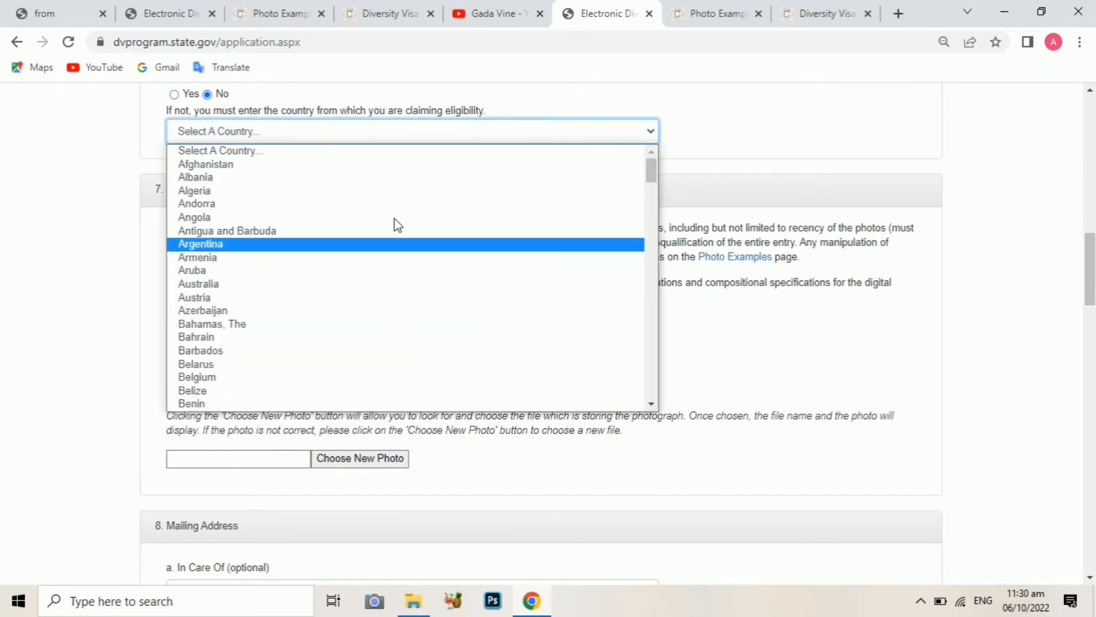
{"action": "left_click_drag", "start_coordinate": [651, 170], "coordinate": [654, 230]}
{"action": "left_click", "coordinate": [204, 306]}
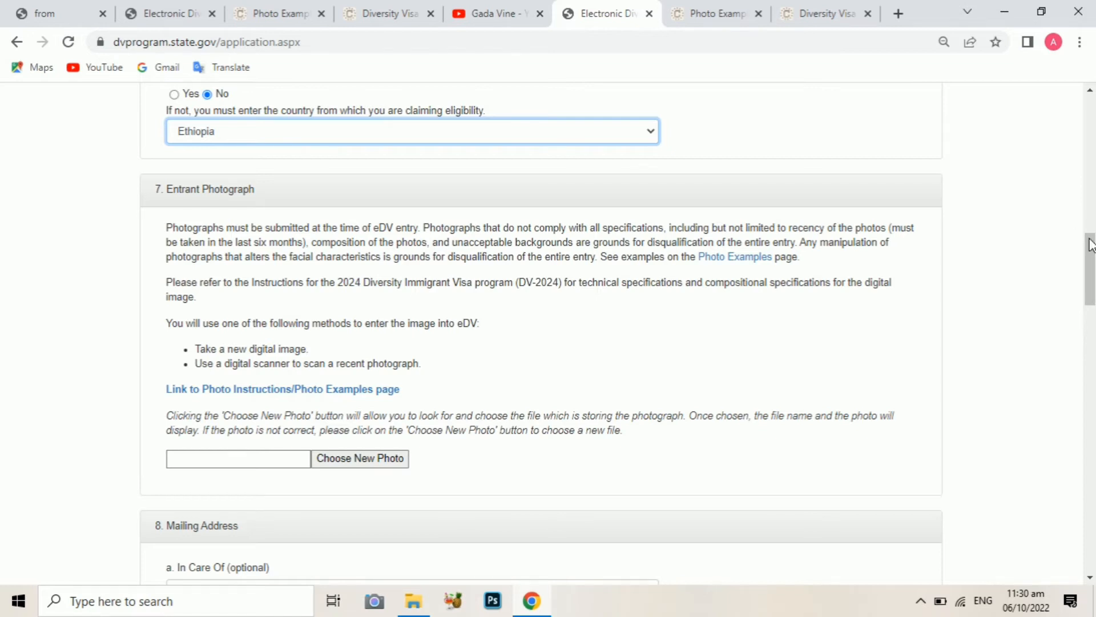
{"action": "left_click_drag", "start_coordinate": [1090, 251], "coordinate": [1091, 249]}
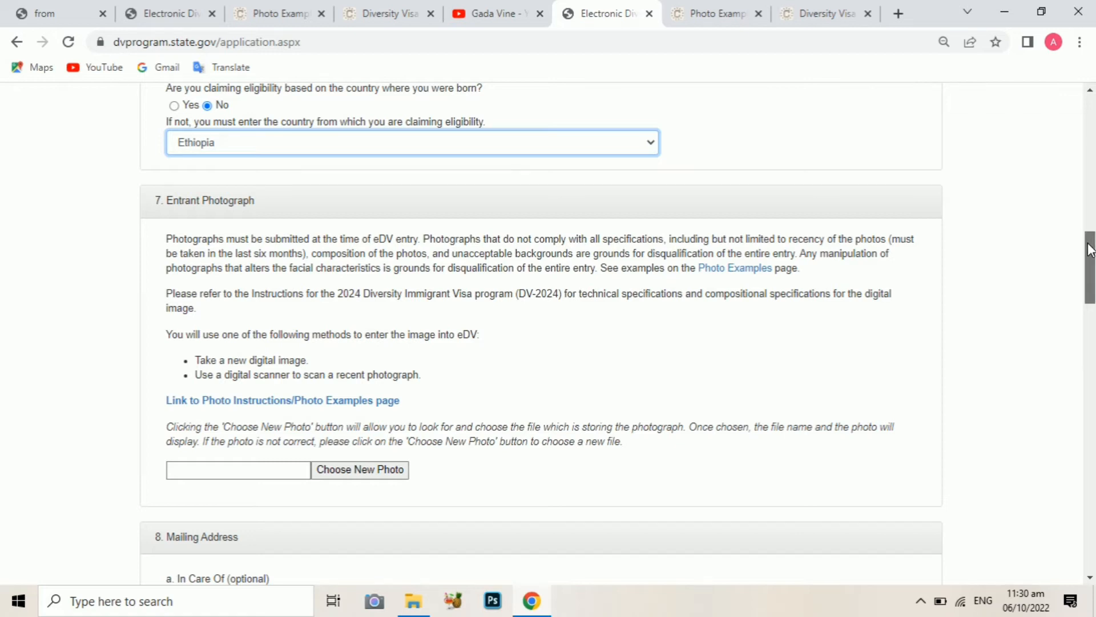
Scroll to the photograph section and highlight the rule that photos must be recent
{"action": "scroll", "coordinate": [1088, 250], "scroll_direction": "down", "scroll_amount": 1}
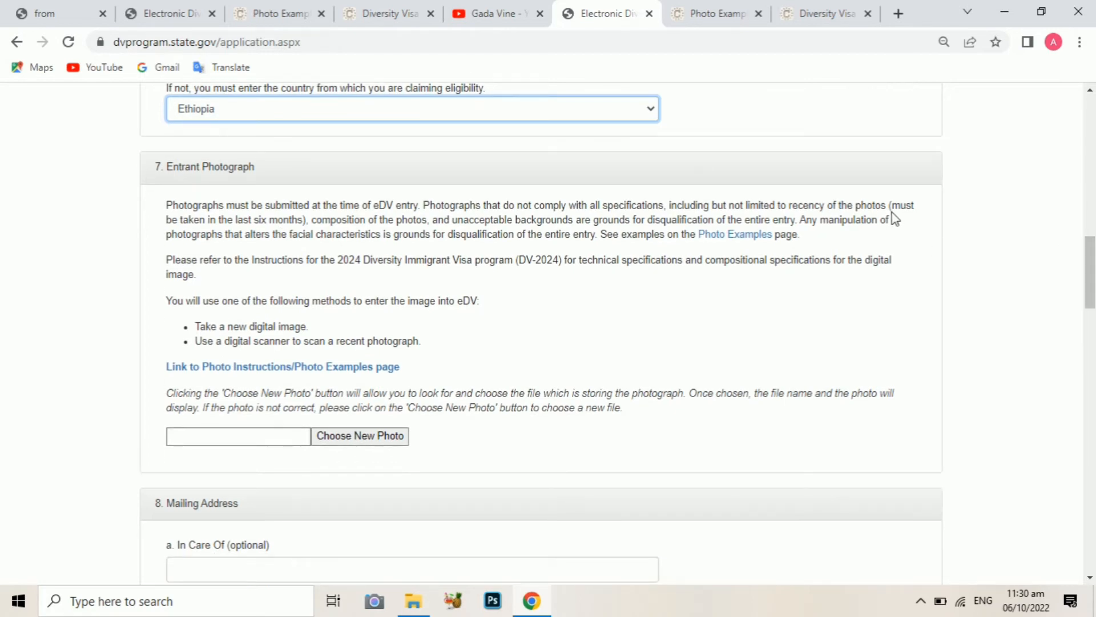
{"action": "left_click_drag", "start_coordinate": [890, 205], "coordinate": [360, 220]}
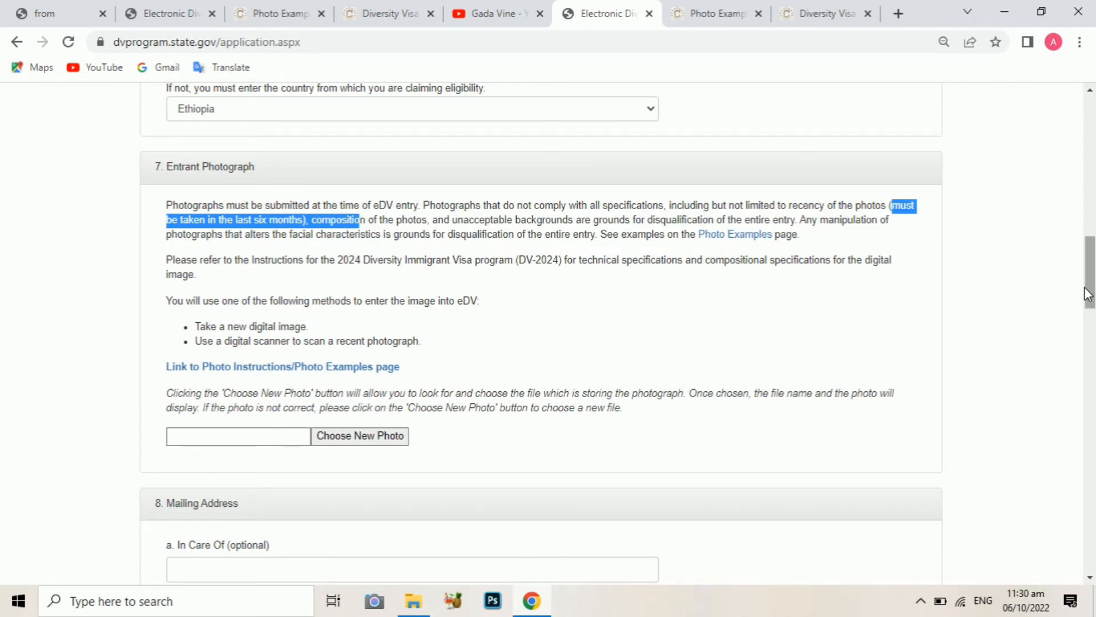
{"action": "left_click_drag", "start_coordinate": [1090, 294], "coordinate": [1045, 304]}
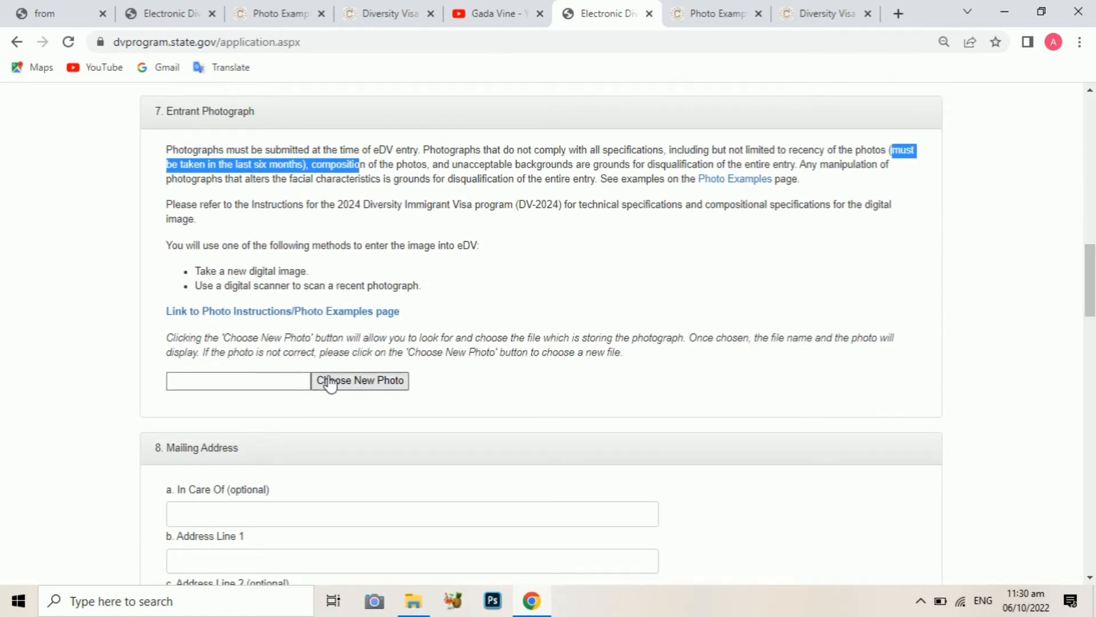
Upload the photo 055 from the Desktop dv folder as the entrant's photograph
{"action": "left_click", "coordinate": [358, 381]}
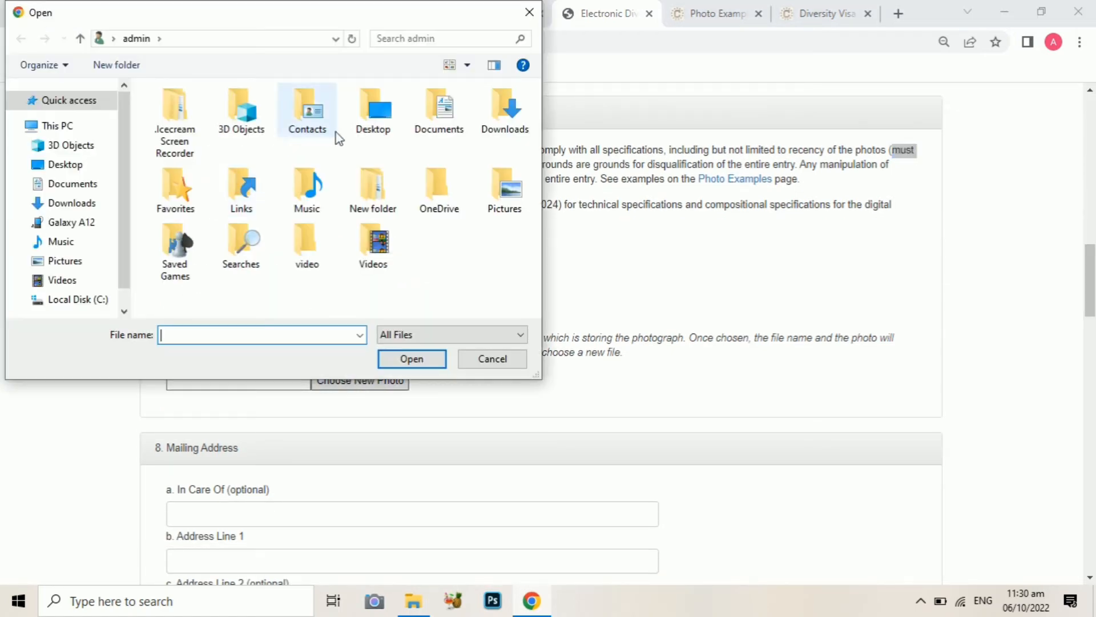
{"action": "left_click", "coordinate": [65, 165]}
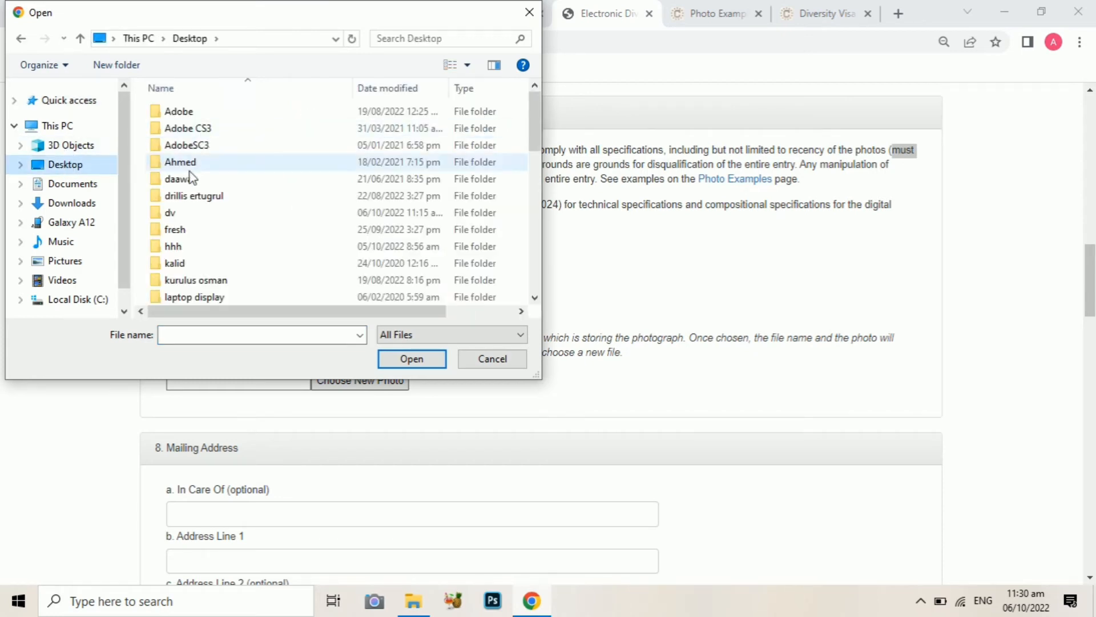
{"action": "double_click", "coordinate": [183, 213]}
{"action": "left_click", "coordinate": [188, 154]}
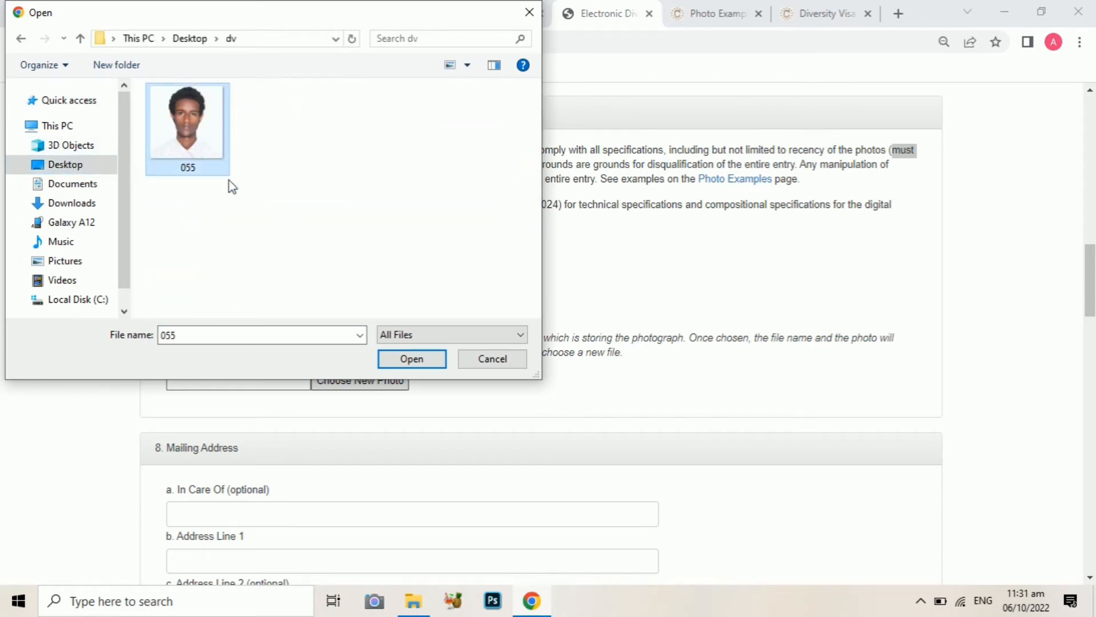
{"action": "left_click", "coordinate": [410, 361]}
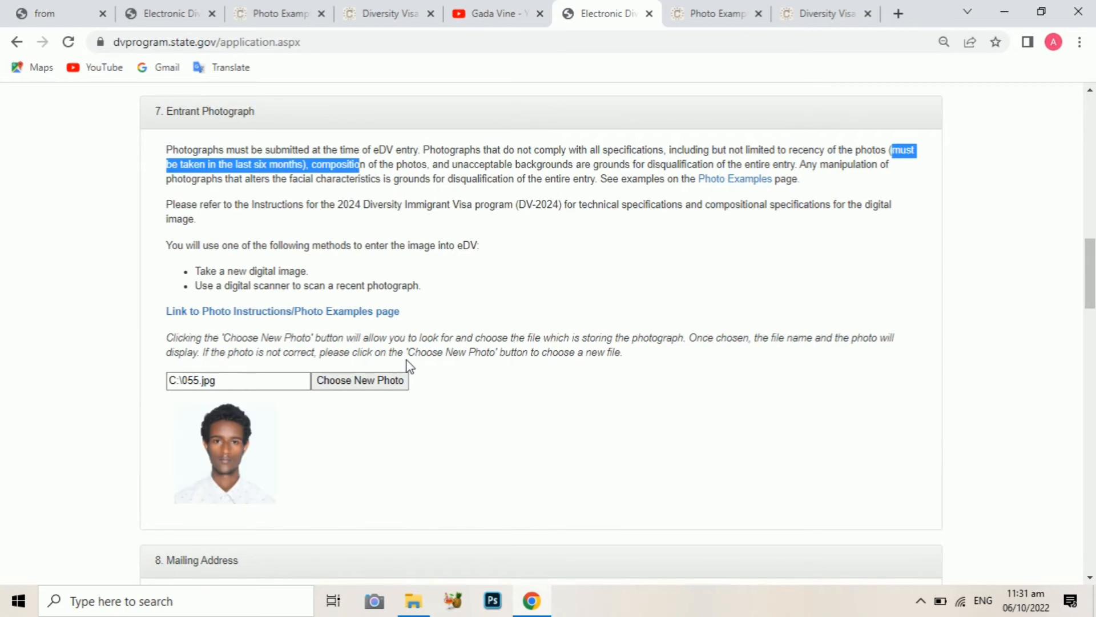
{"action": "left_click_drag", "start_coordinate": [1089, 258], "coordinate": [1089, 306]}
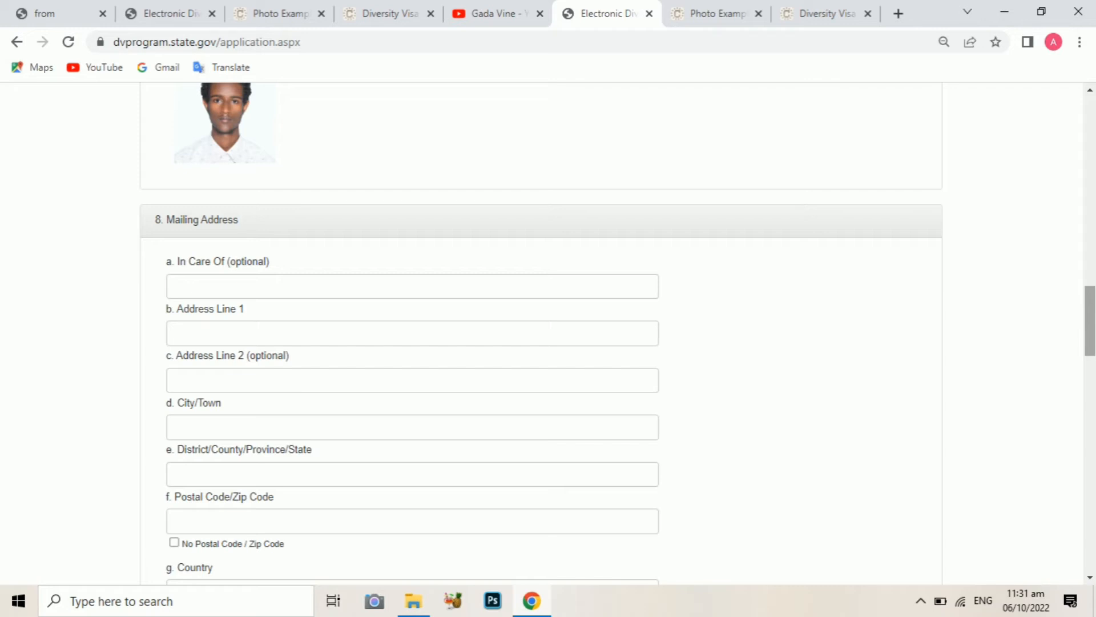
Enter the recipient's full name in the In Care Of field
{"action": "left_click", "coordinate": [412, 286]}
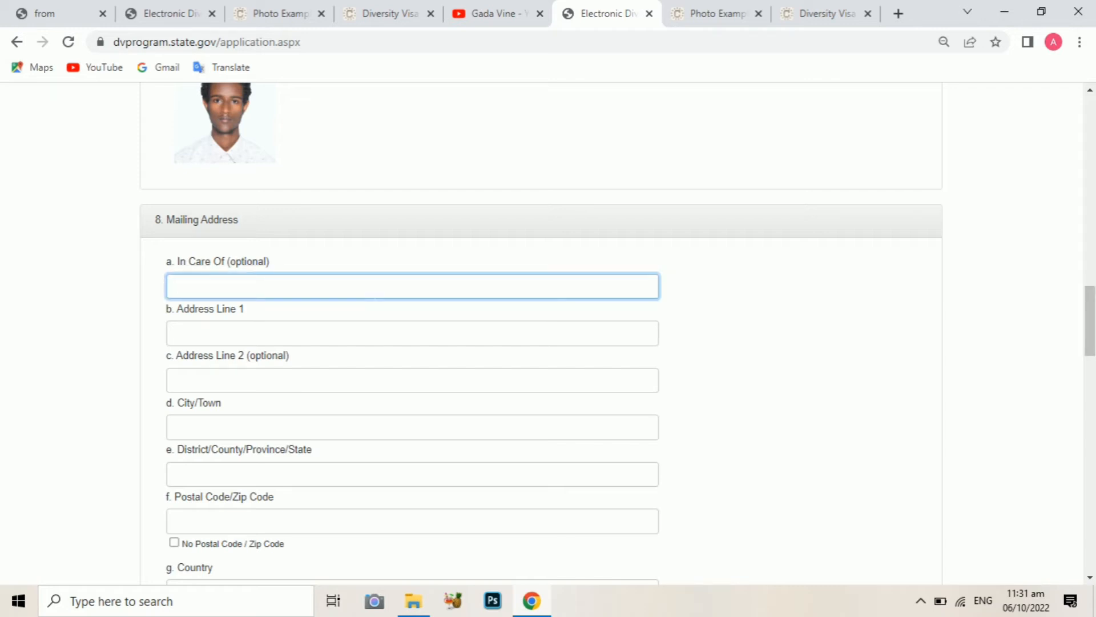
{"action": "type", "text": "MO"}
{"action": "key", "text": "BackSpace"}
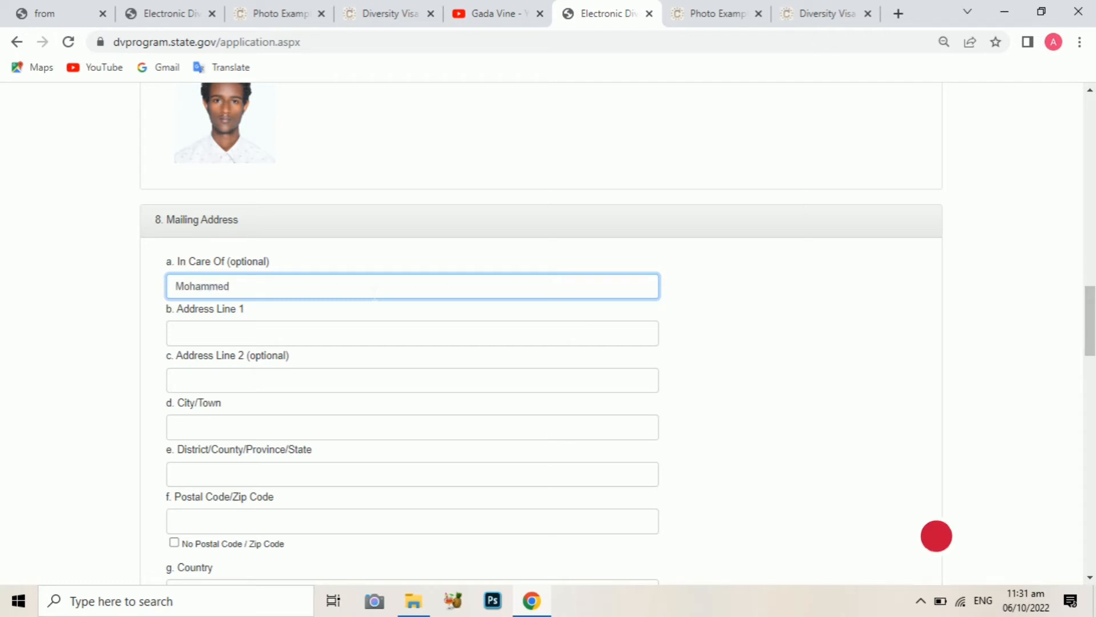
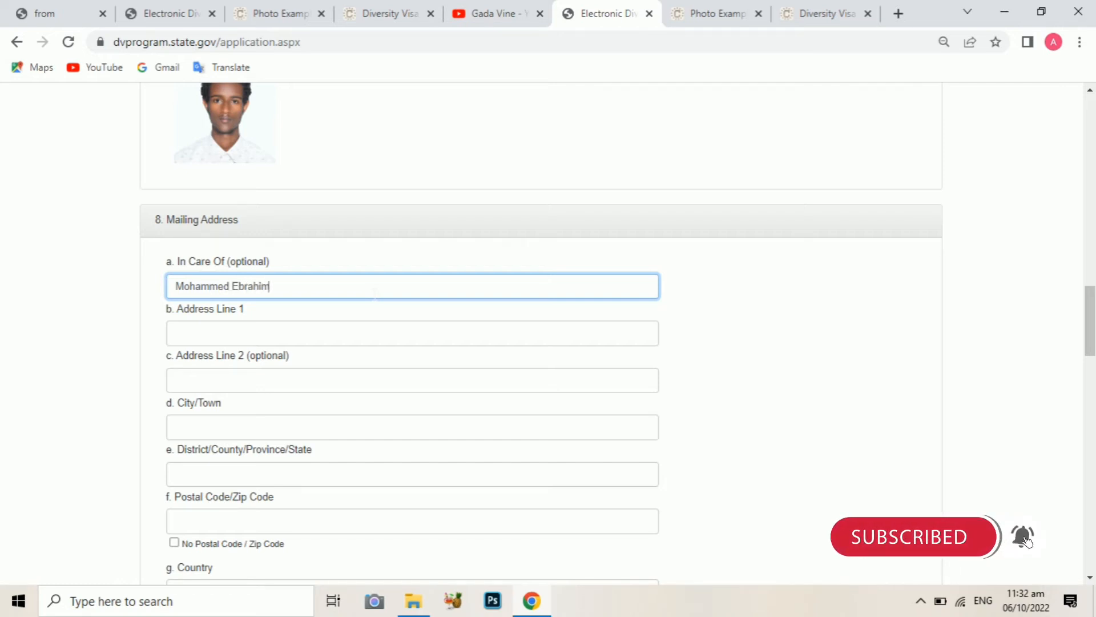
Type the applicant's street and P.O. box address into Address Line 1, correcting the comma spacing
{"action": "left_click", "coordinate": [245, 337]}
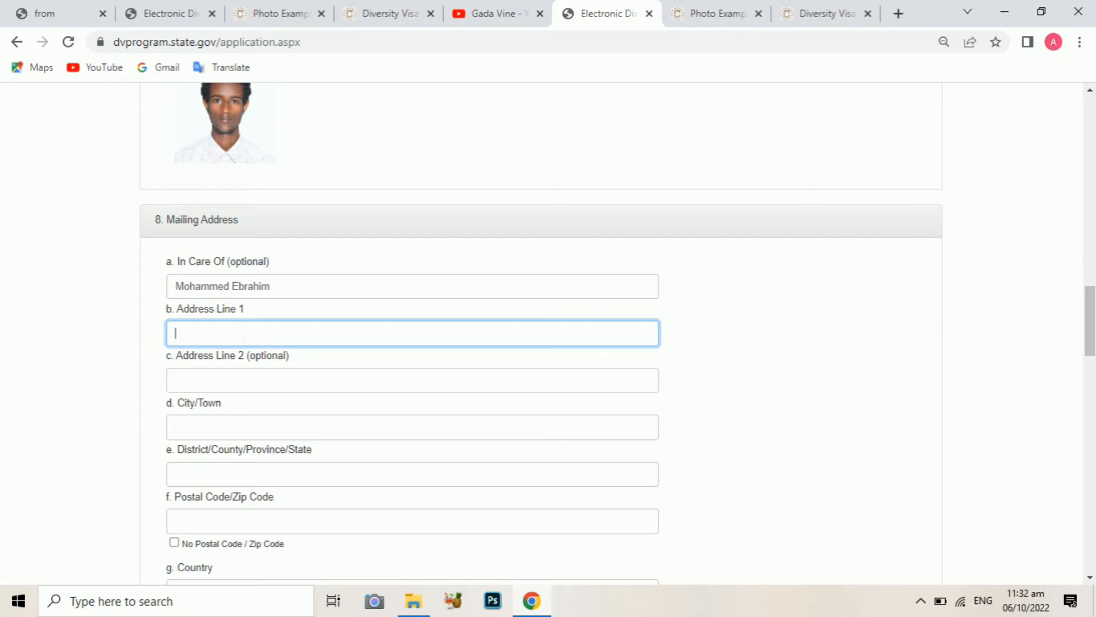
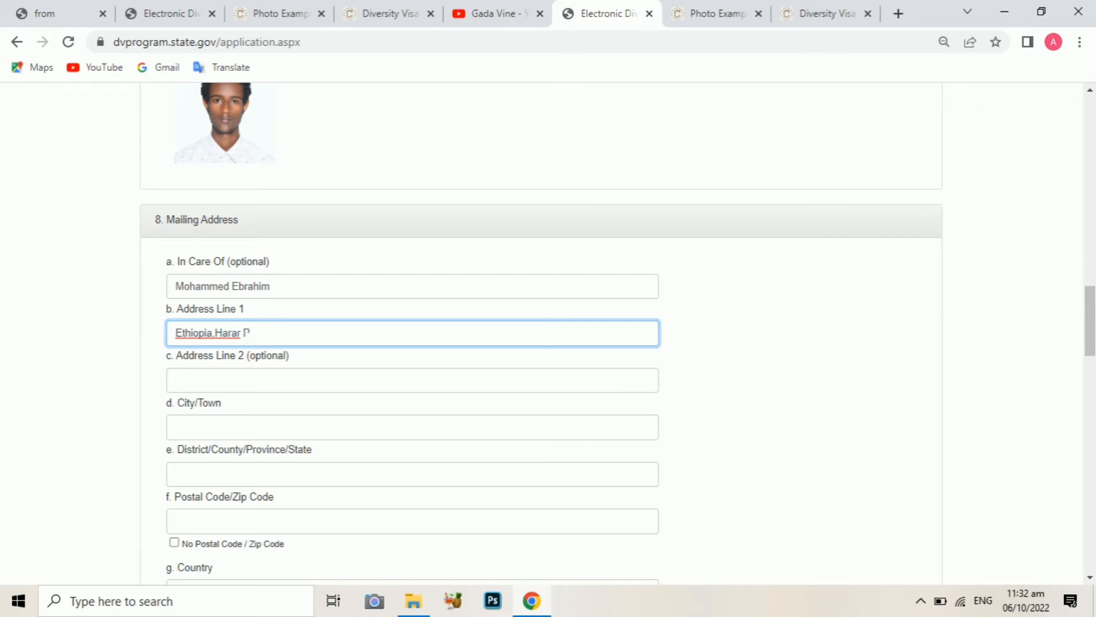
{"action": "left_click", "coordinate": [219, 337]}
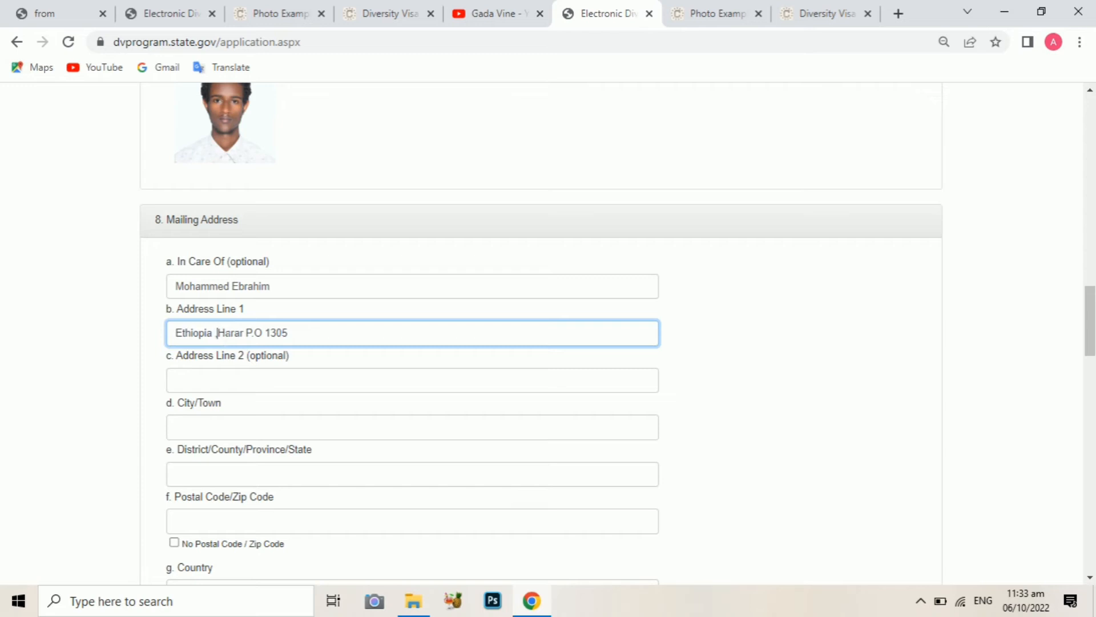
{"action": "key", "text": "BackSpace"}
{"action": "key", "text": "BackSpace"}
{"action": "type", "text": ","}
{"action": "left_click", "coordinate": [217, 381]}
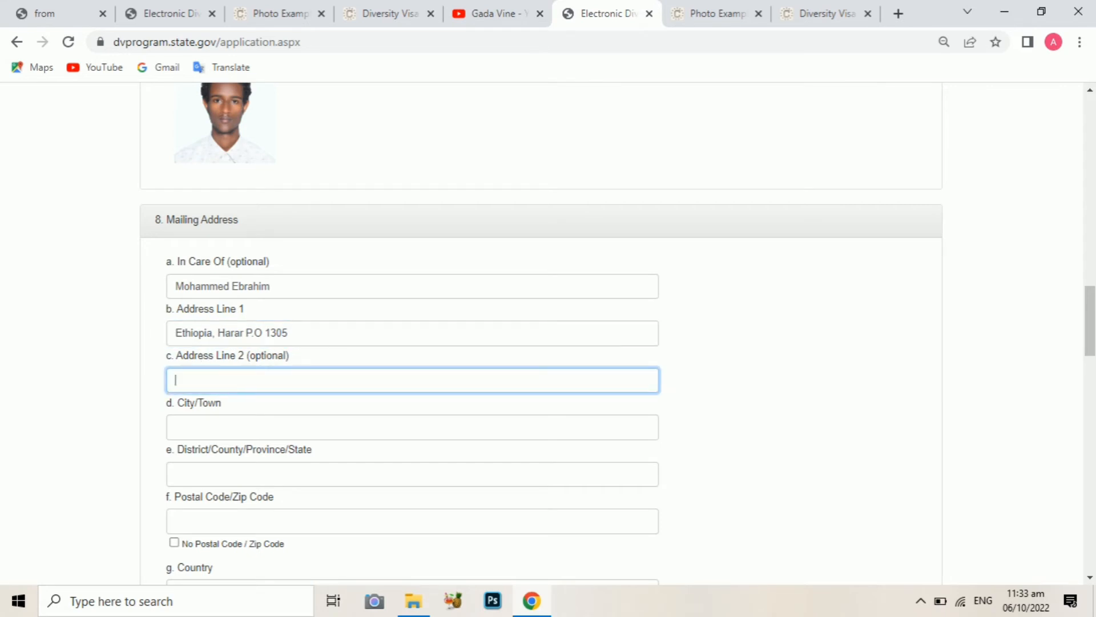
Fill in the applicant's City/Town, District and Postal Code fields
{"action": "left_click_drag", "start_coordinate": [290, 357], "coordinate": [246, 363]}
{"action": "left_click", "coordinate": [240, 381]}
{"action": "left_click", "coordinate": [240, 427]}
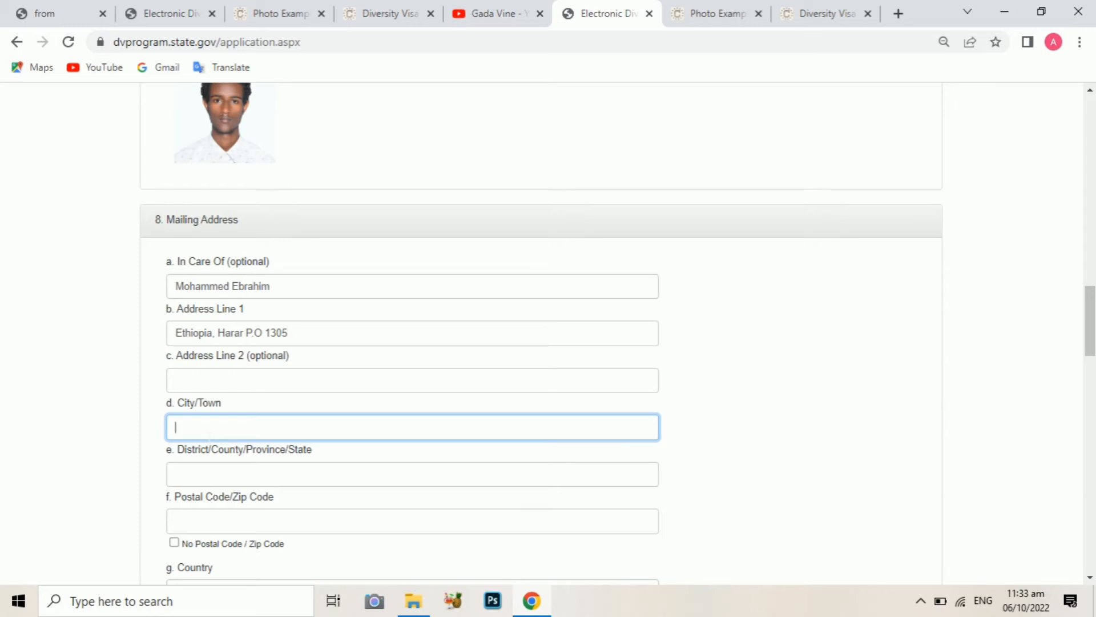
{"action": "type", "text": "Harar"}
{"action": "key", "text": "Tab"}
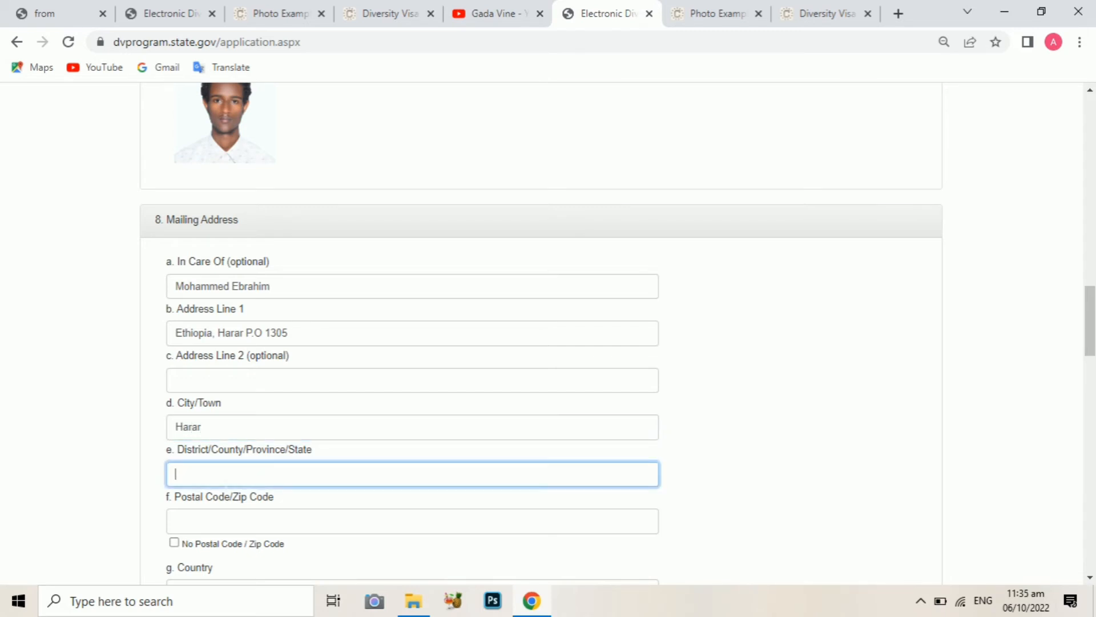
{"action": "type", "text": "Ethiopia, Harar"}
{"action": "left_click", "coordinate": [195, 525]}
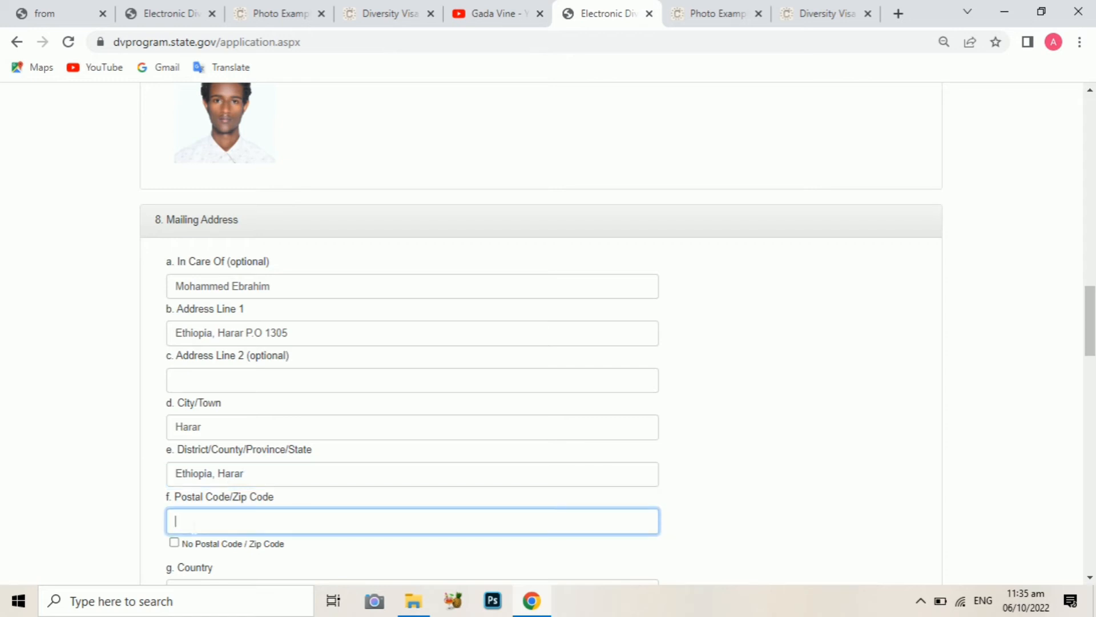
{"action": "type", "text": "3200"}
Choose Ethiopia as the mailing address country
{"action": "scroll", "coordinate": [1088, 337], "scroll_direction": "down", "scroll_amount": 2}
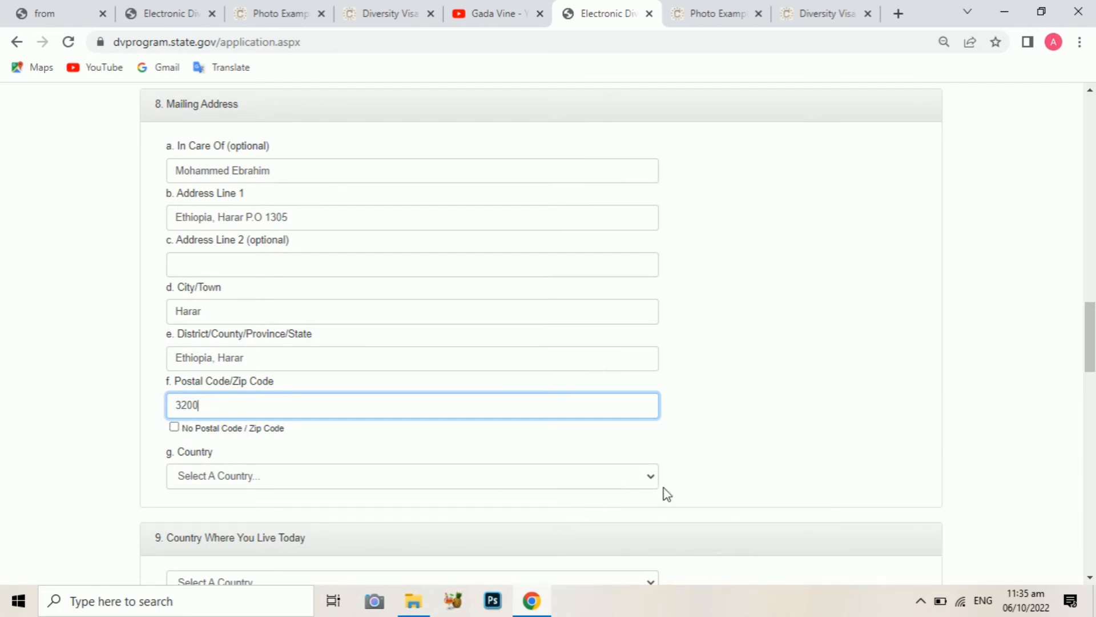
{"action": "left_click", "coordinate": [649, 481]}
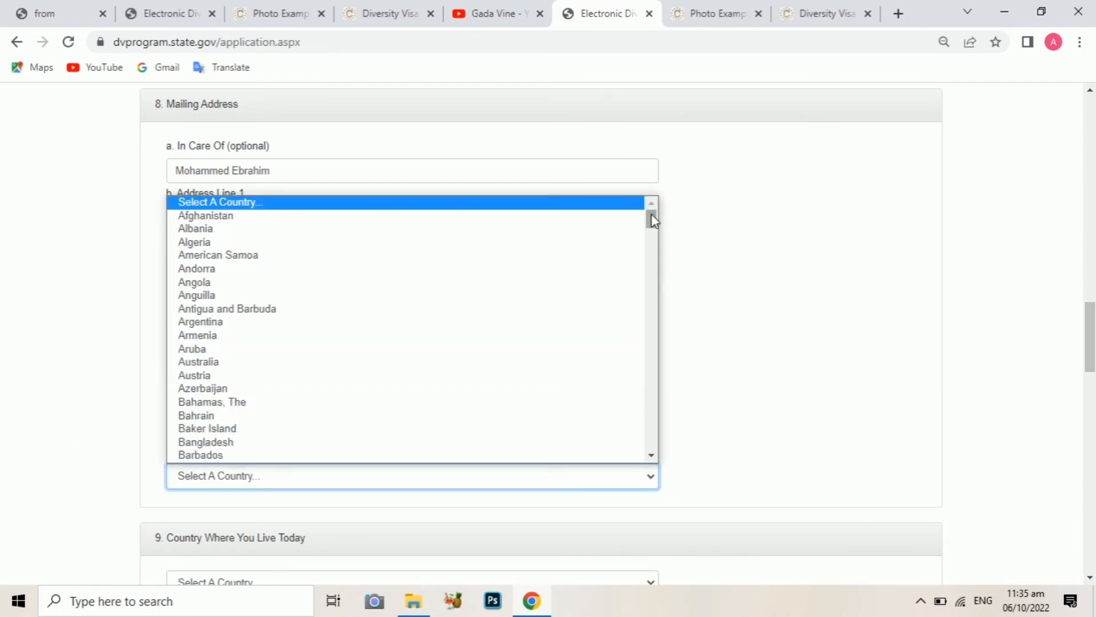
{"action": "left_click_drag", "start_coordinate": [651, 216], "coordinate": [655, 272]}
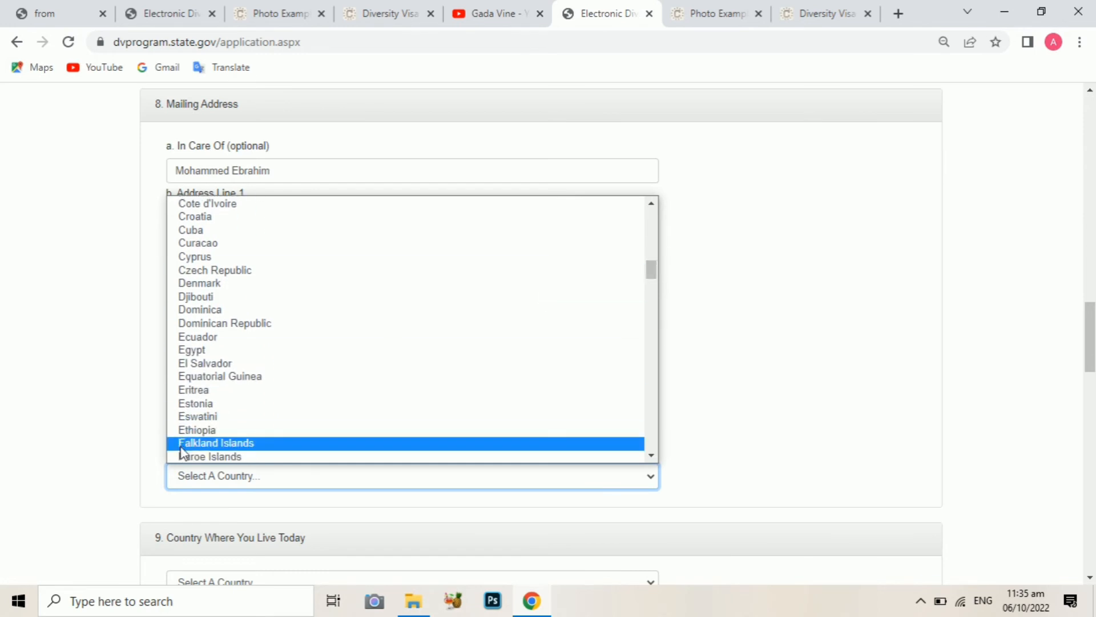
{"action": "left_click", "coordinate": [179, 429]}
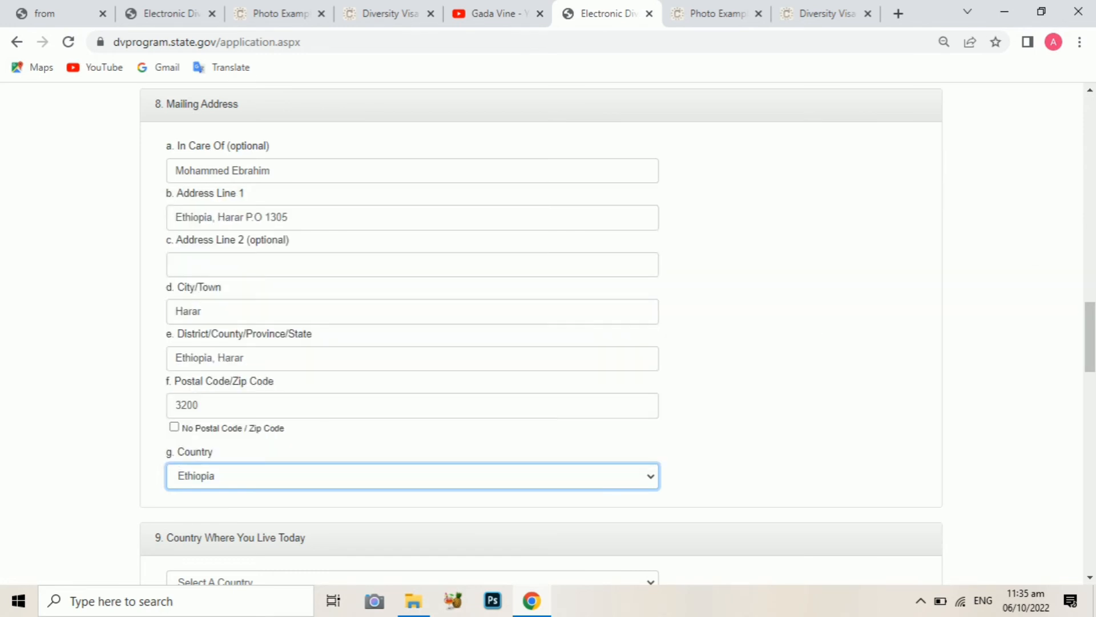
{"action": "left_click_drag", "start_coordinate": [1091, 337], "coordinate": [1094, 381]}
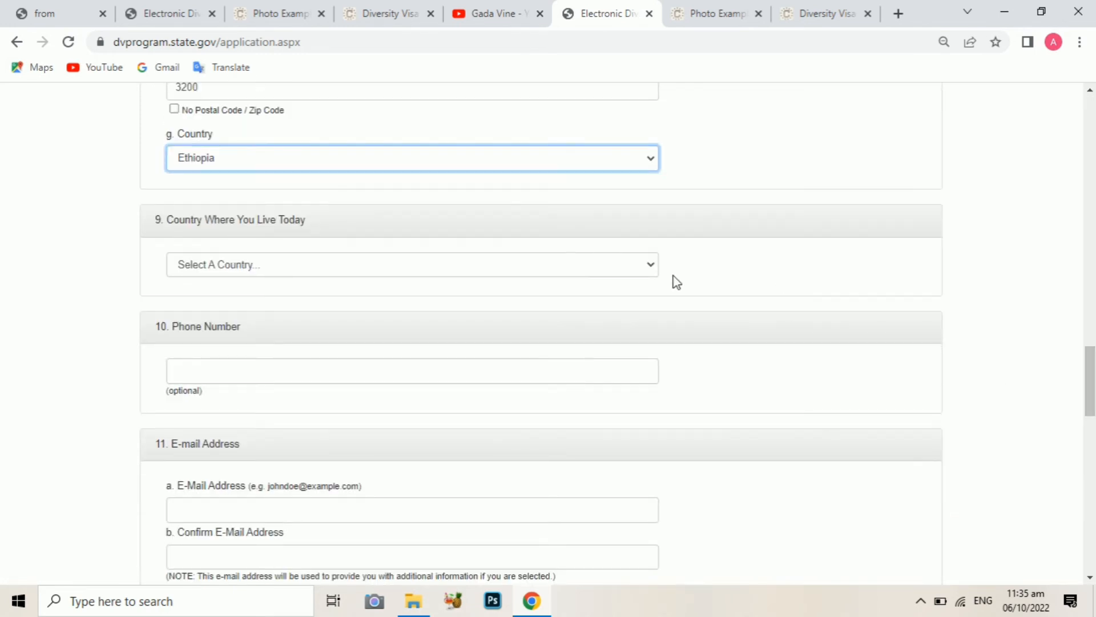
Pick Ethiopia from the 'Country Where You Live Today' dropdown
{"action": "left_click", "coordinate": [637, 265]}
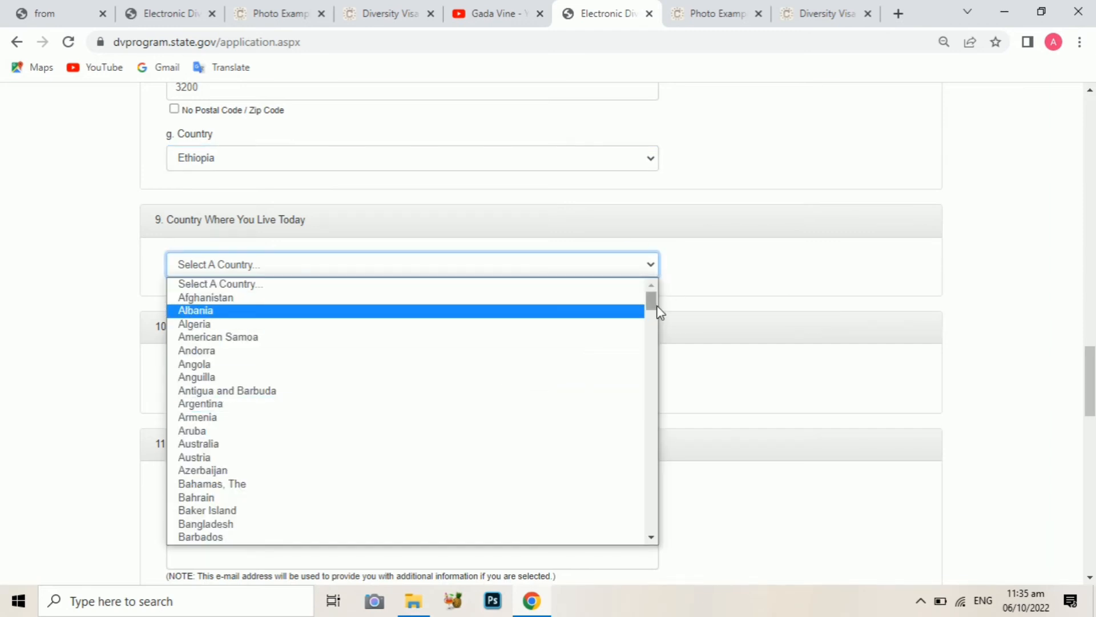
{"action": "left_click_drag", "start_coordinate": [655, 308], "coordinate": [656, 365]}
{"action": "left_click", "coordinate": [238, 466]}
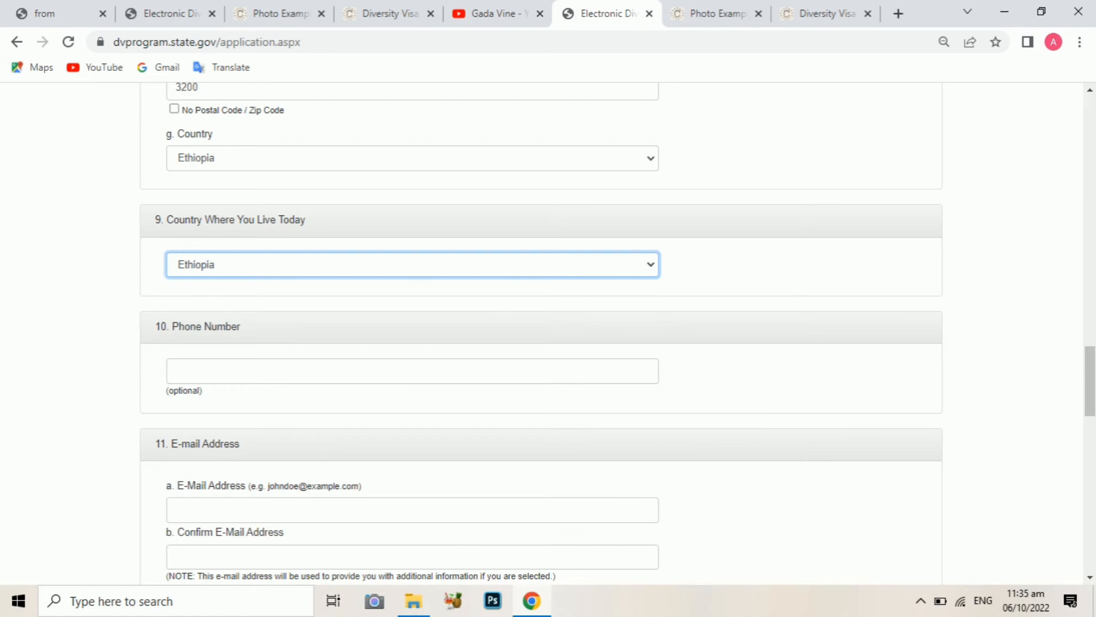
{"action": "left_click", "coordinate": [225, 373]}
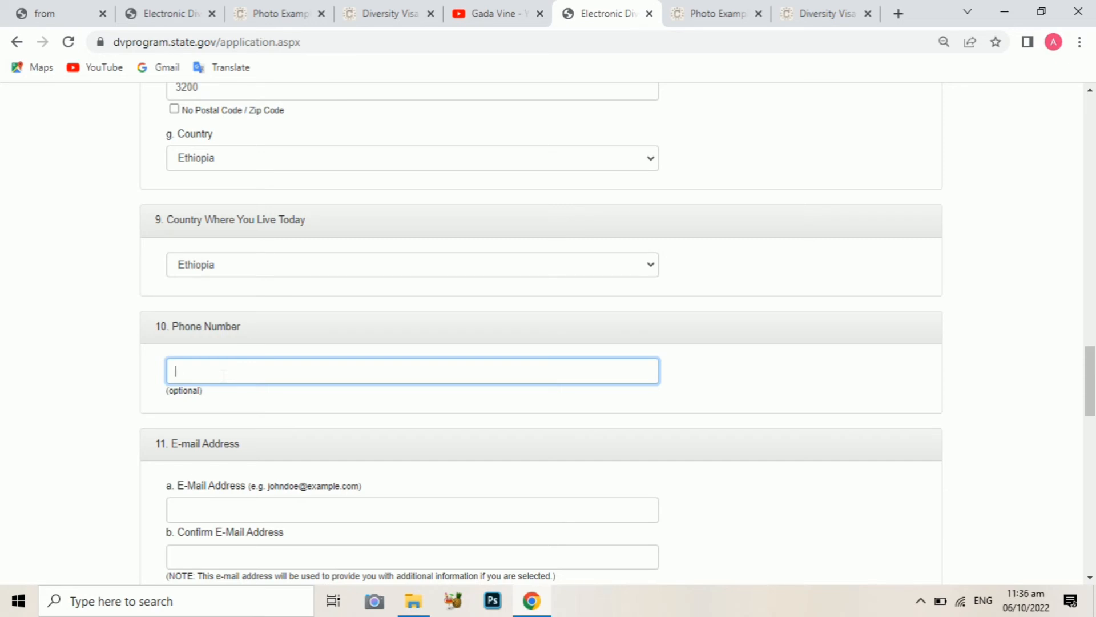
Zoom the page to 110% and enter the applicant's phone number
{"action": "key", "text": "ctrl+plus"}
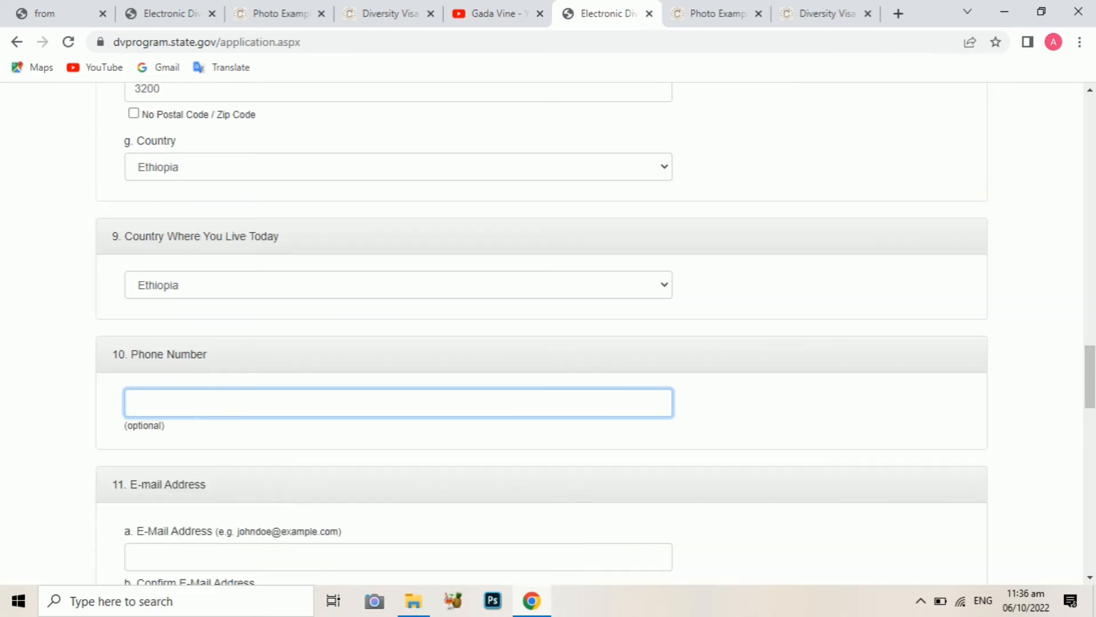
{"action": "key", "text": "ctrl+plus"}
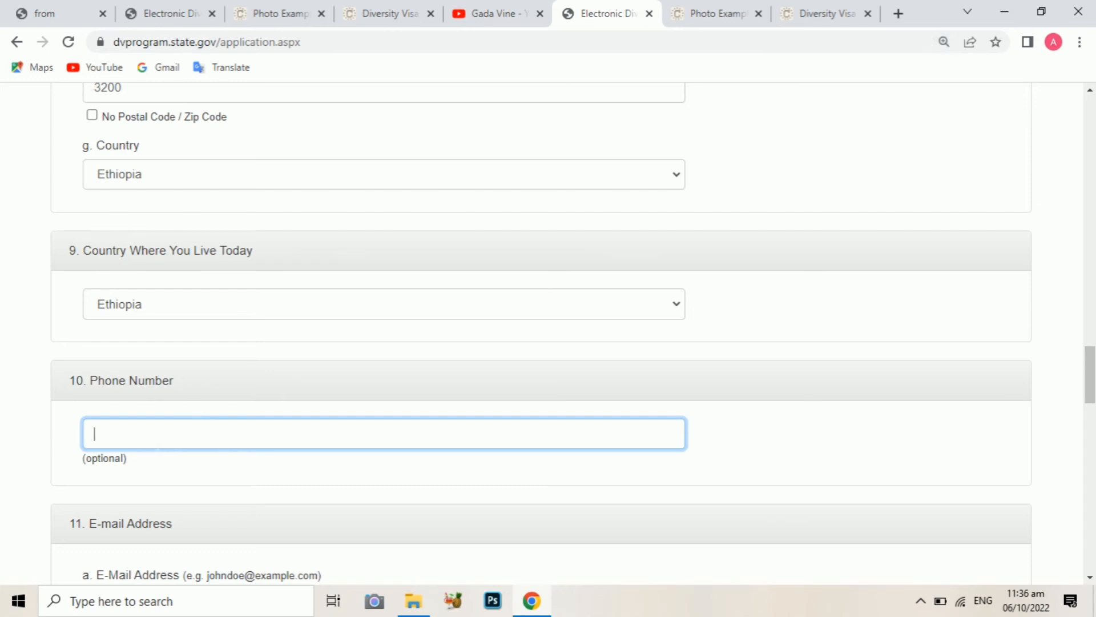
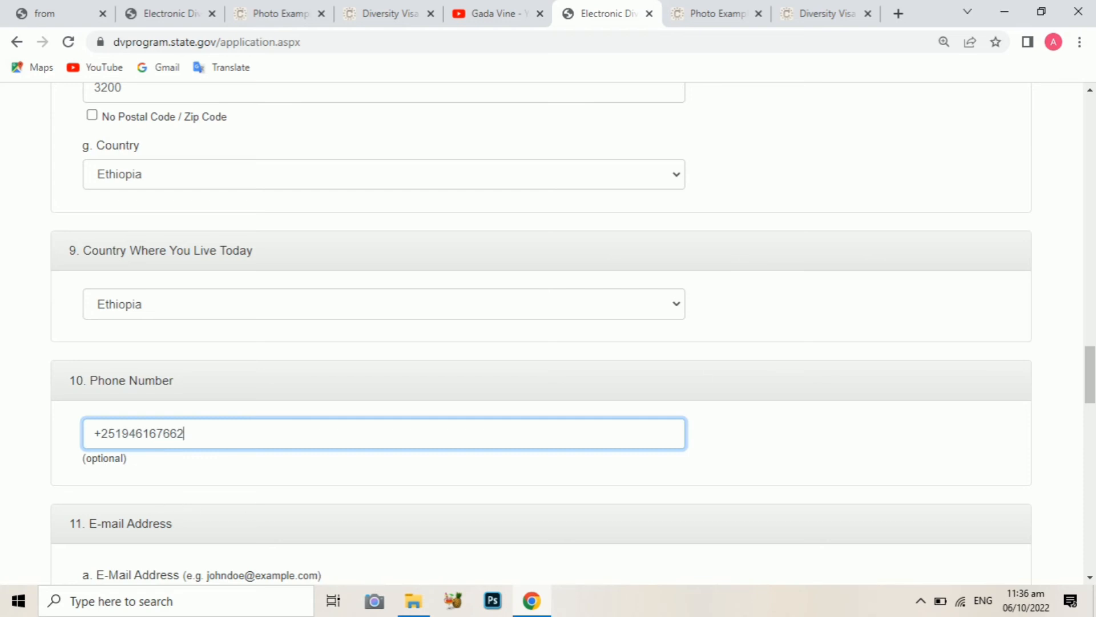
{"action": "scroll", "coordinate": [1091, 382], "scroll_direction": "down", "scroll_amount": 3}
{"action": "left_click_drag", "start_coordinate": [1094, 393], "coordinate": [1091, 408]}
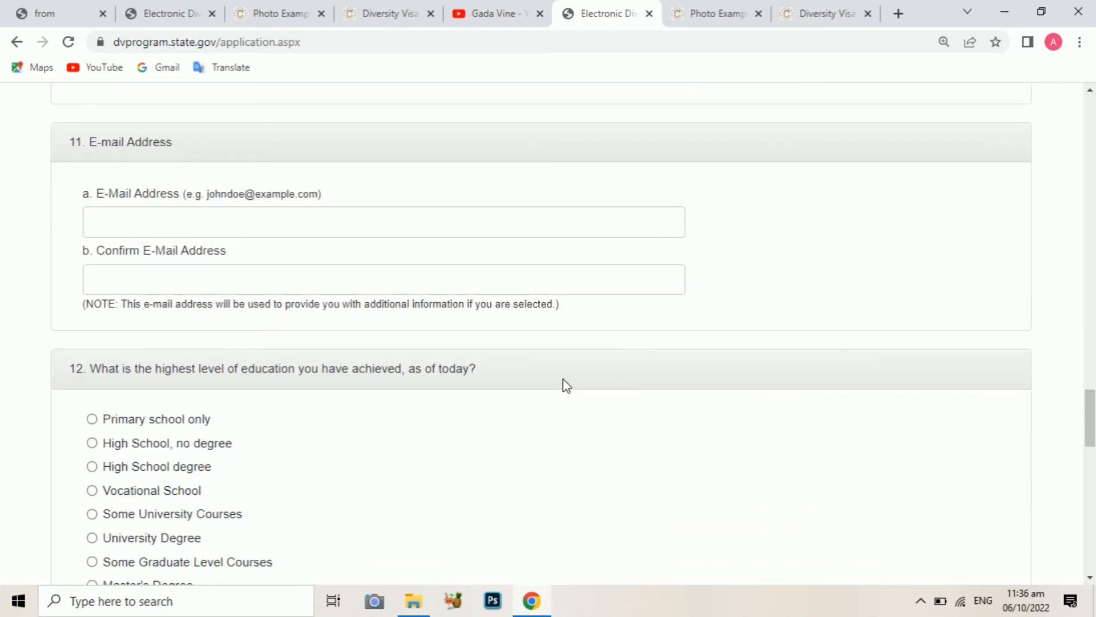
Enter the applicant's e-mail address and repeat it in Confirm E-Mail Address
{"action": "left_click", "coordinate": [262, 226]}
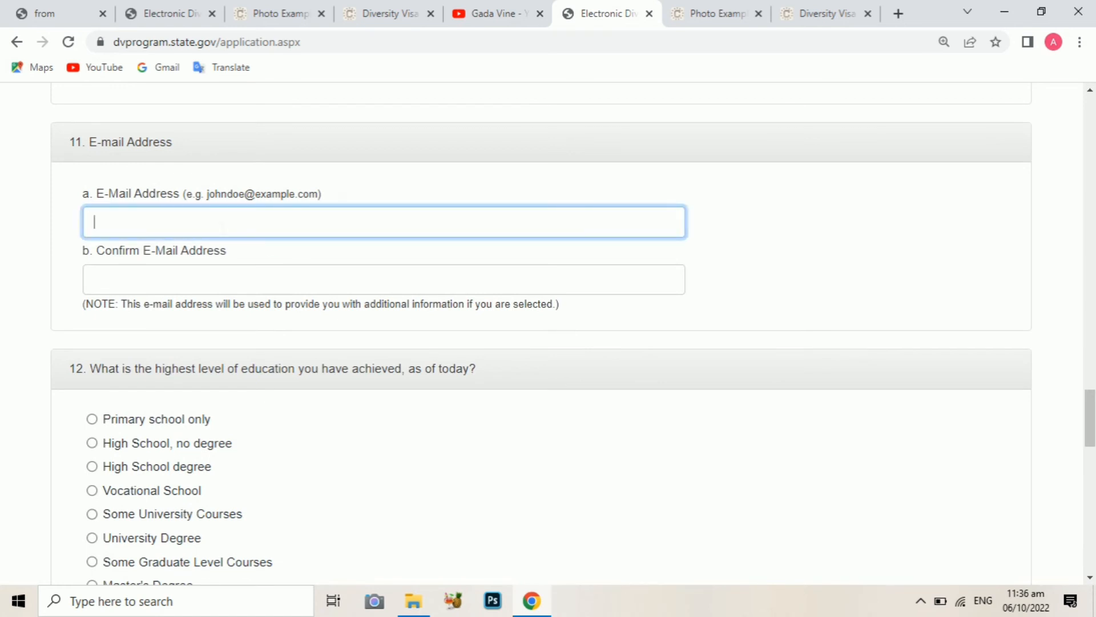
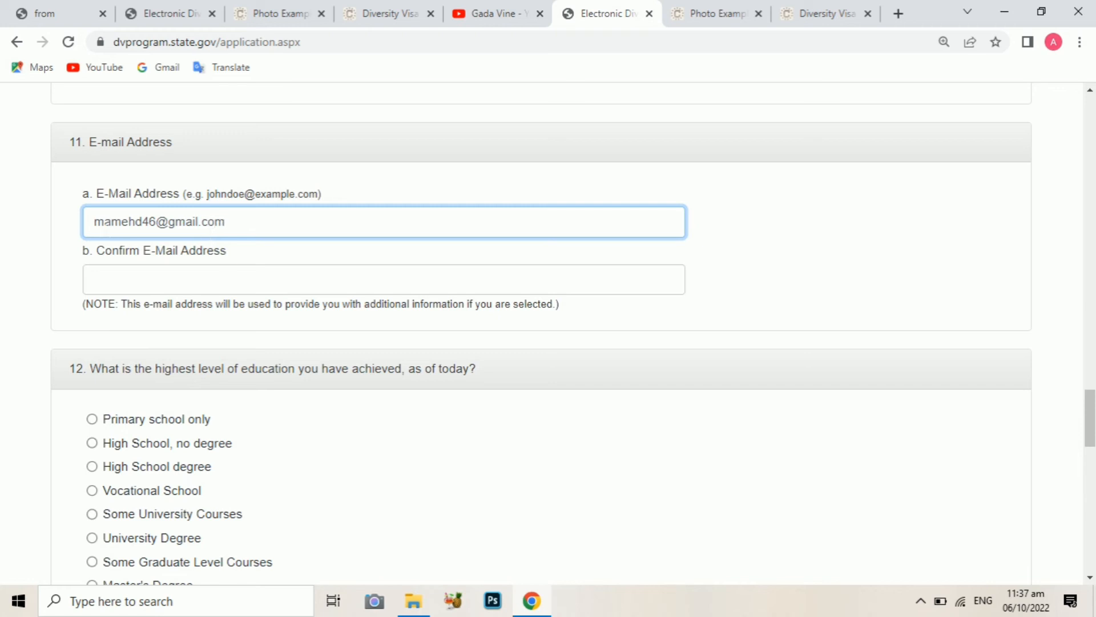
{"action": "left_click_drag", "start_coordinate": [94, 221], "coordinate": [226, 221]}
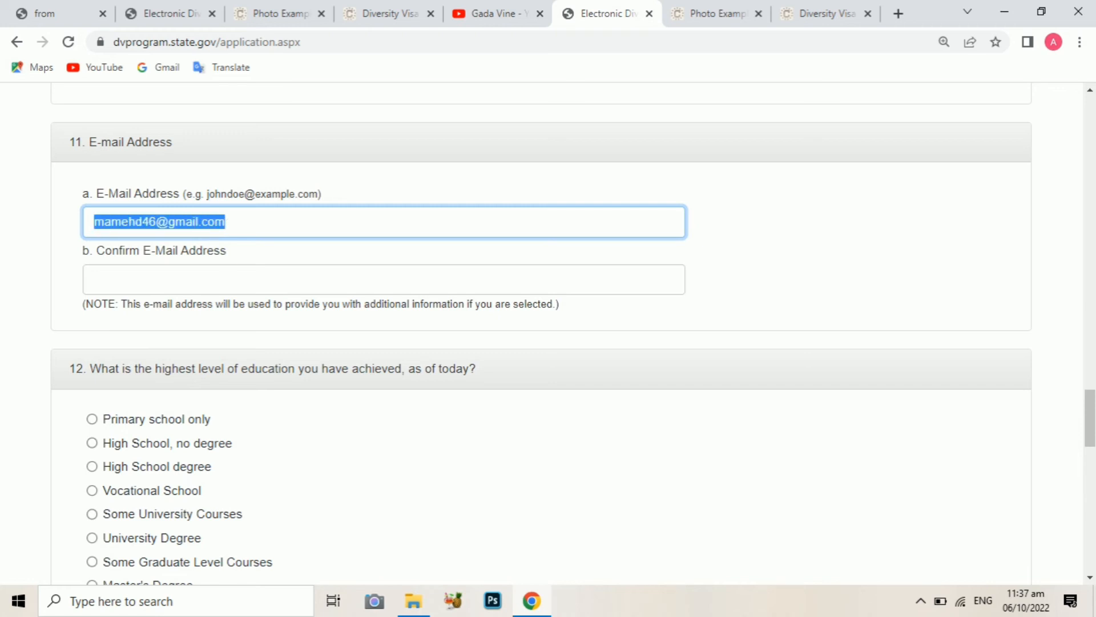
{"action": "left_click", "coordinate": [120, 281]}
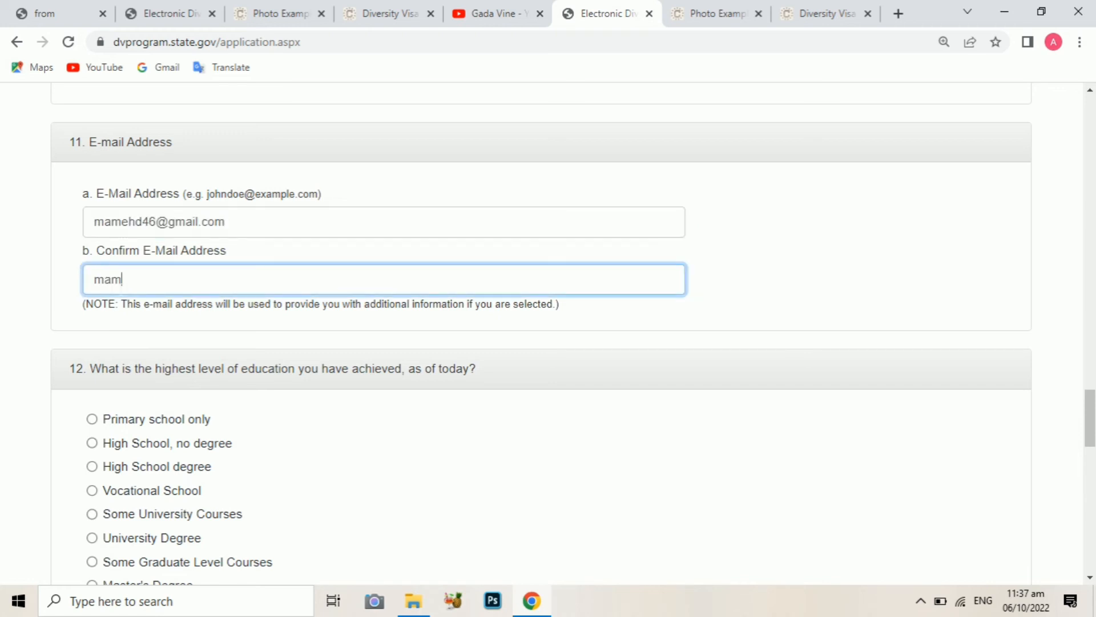
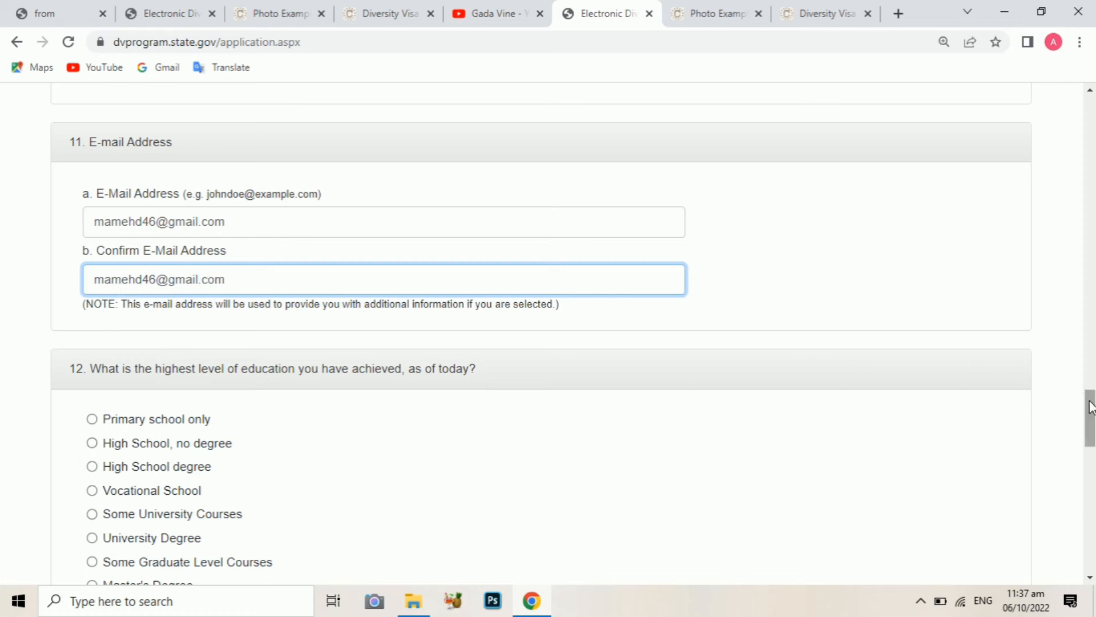
{"action": "left_click_drag", "start_coordinate": [1090, 409], "coordinate": [1092, 434]}
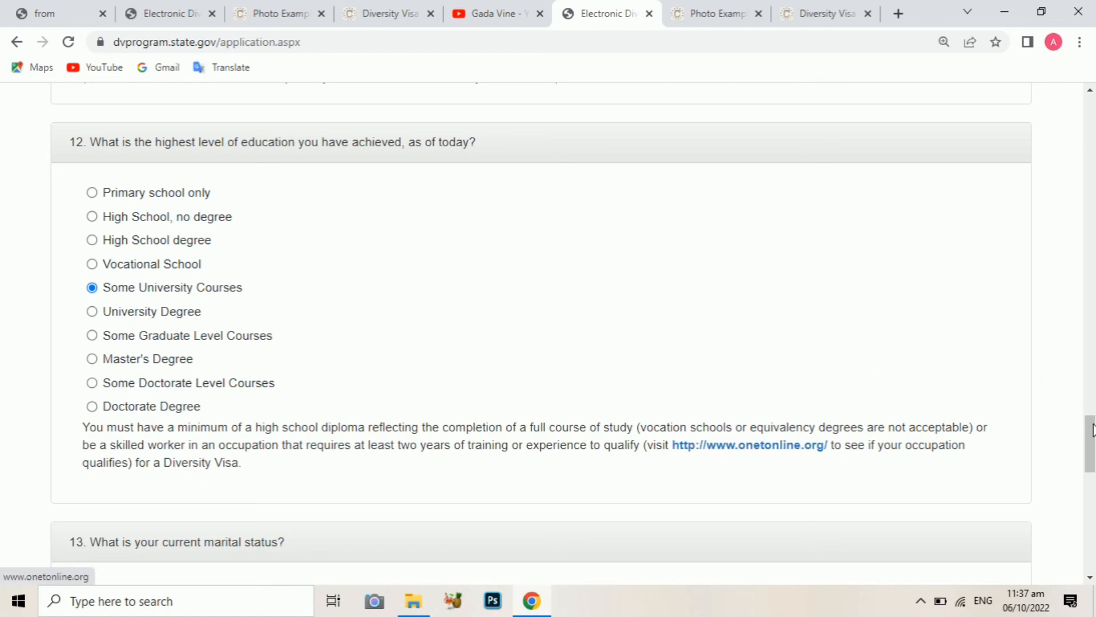
Answer Unmarried for the current marital status question
{"action": "left_click_drag", "start_coordinate": [1090, 445], "coordinate": [1092, 480]}
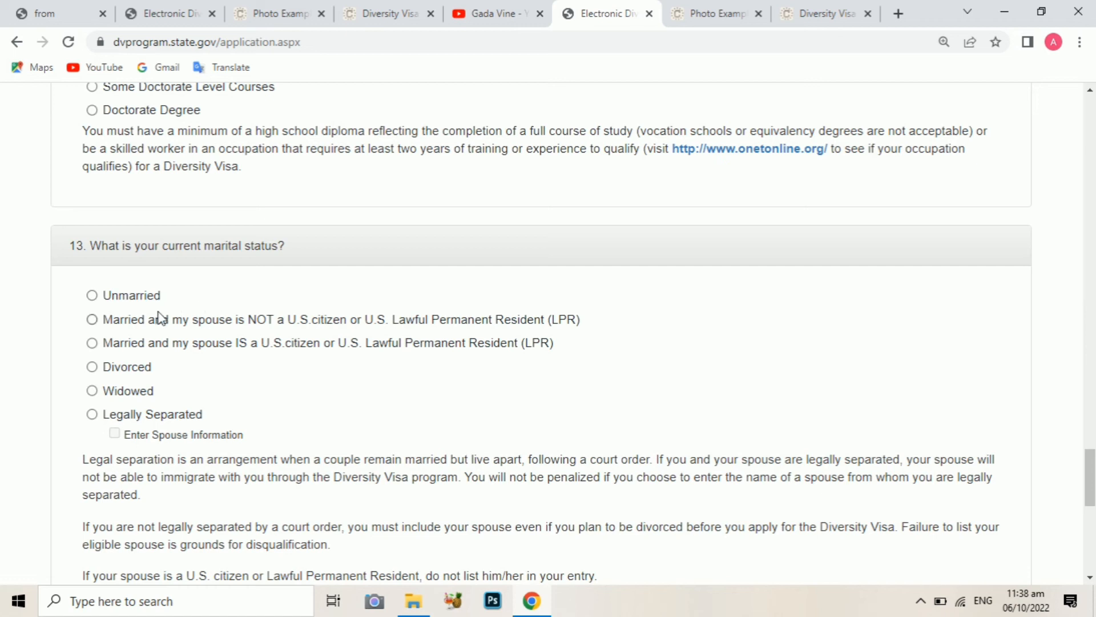
{"action": "left_click", "coordinate": [92, 295]}
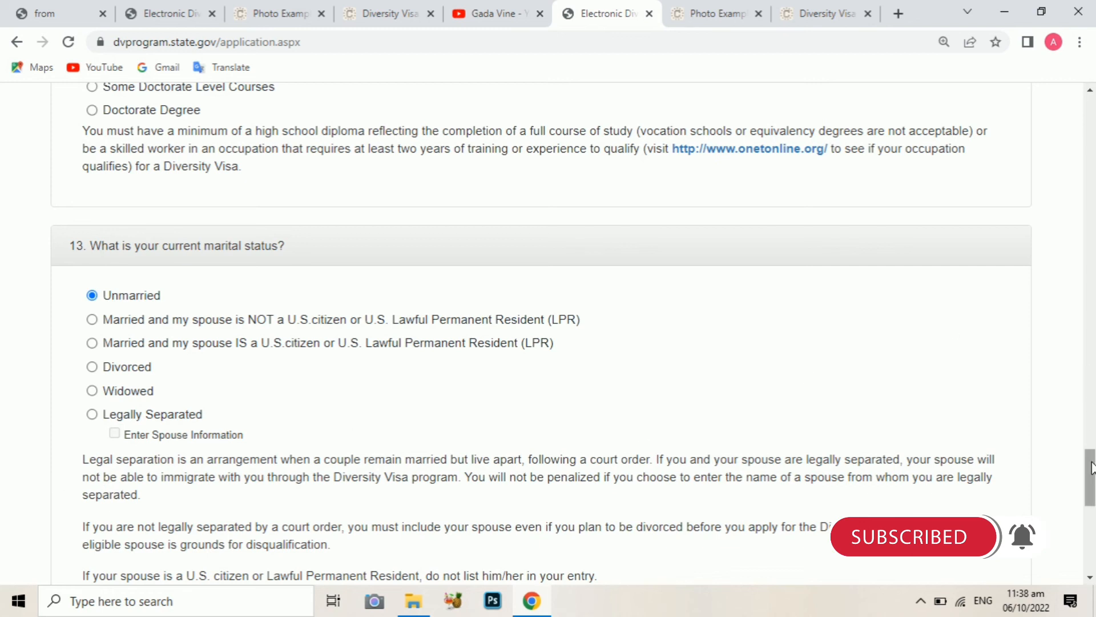
Enter 0 children, decline Chrome's save-address offer, and continue to the review page
{"action": "left_click_drag", "start_coordinate": [1090, 465], "coordinate": [1090, 507]}
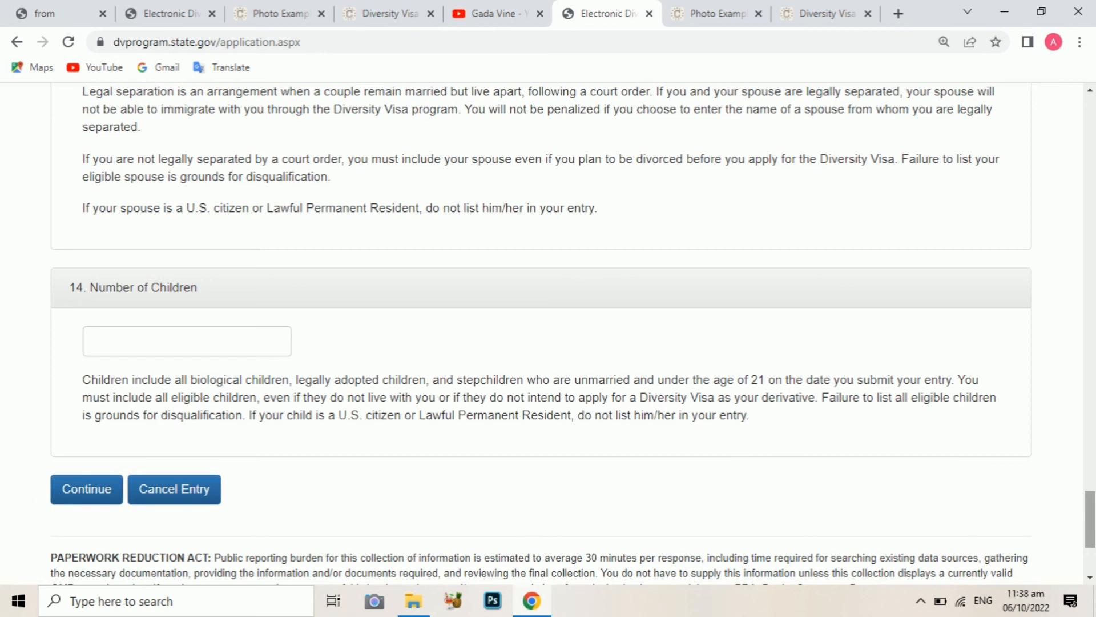
{"action": "mouse_move", "coordinate": [1093, 518]}
{"action": "left_mouse_down"}
{"action": "mouse_move", "coordinate": [1090, 531]}
{"action": "mouse_move", "coordinate": [1069, 394]}
{"action": "mouse_move", "coordinate": [1076, 139]}
{"action": "mouse_move", "coordinate": [1090, 191]}
{"action": "mouse_move", "coordinate": [1092, 528]}
{"action": "left_mouse_up"}
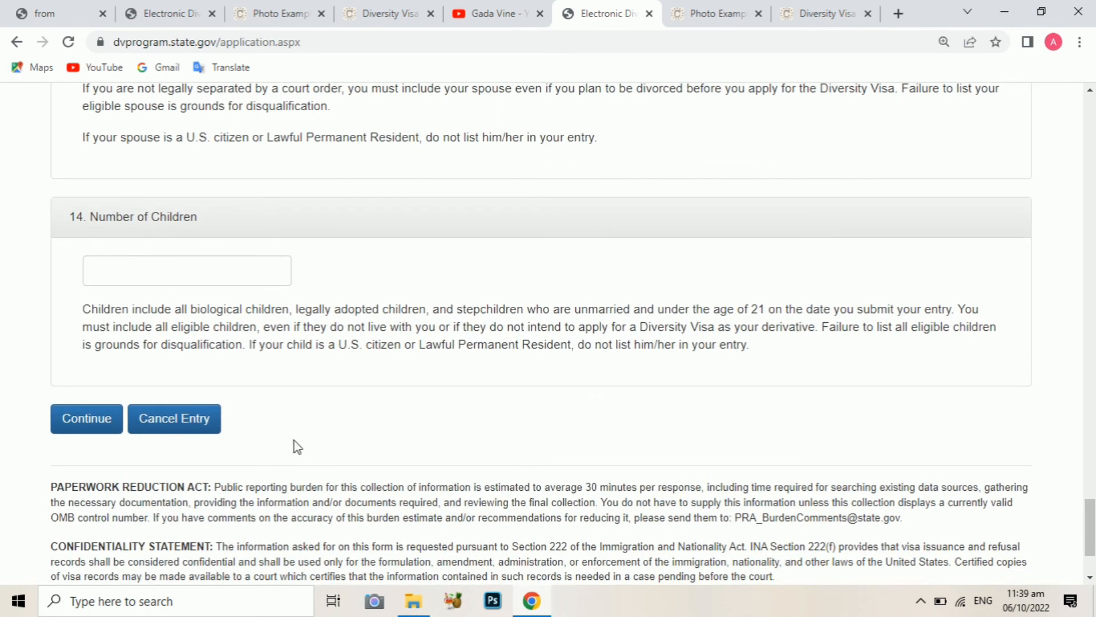
{"action": "left_click", "coordinate": [95, 427]}
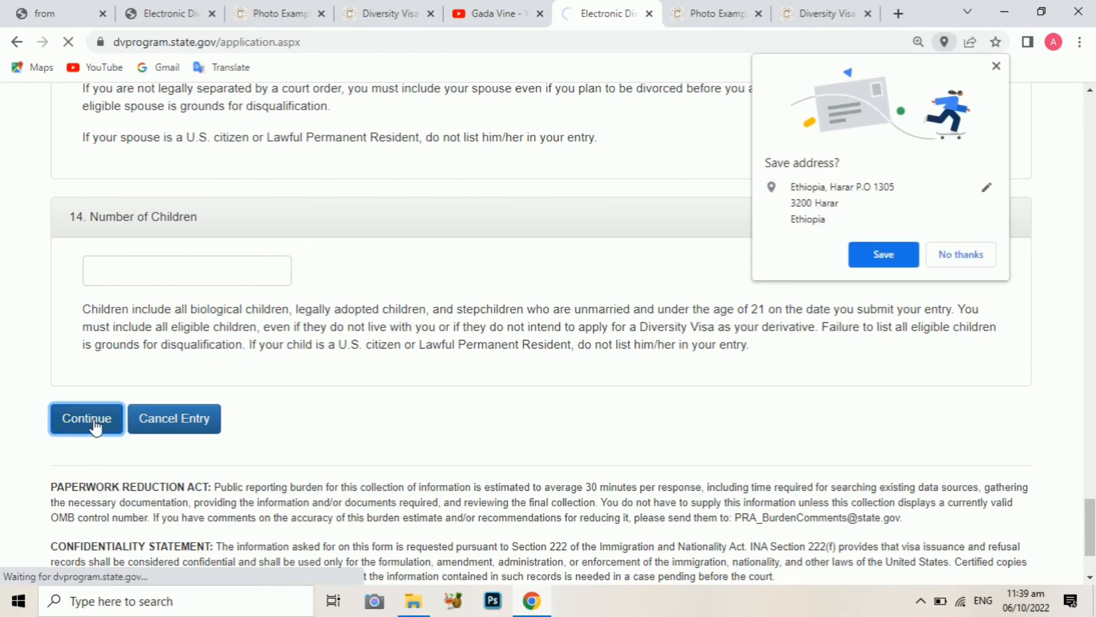
{"action": "left_click", "coordinate": [894, 259]}
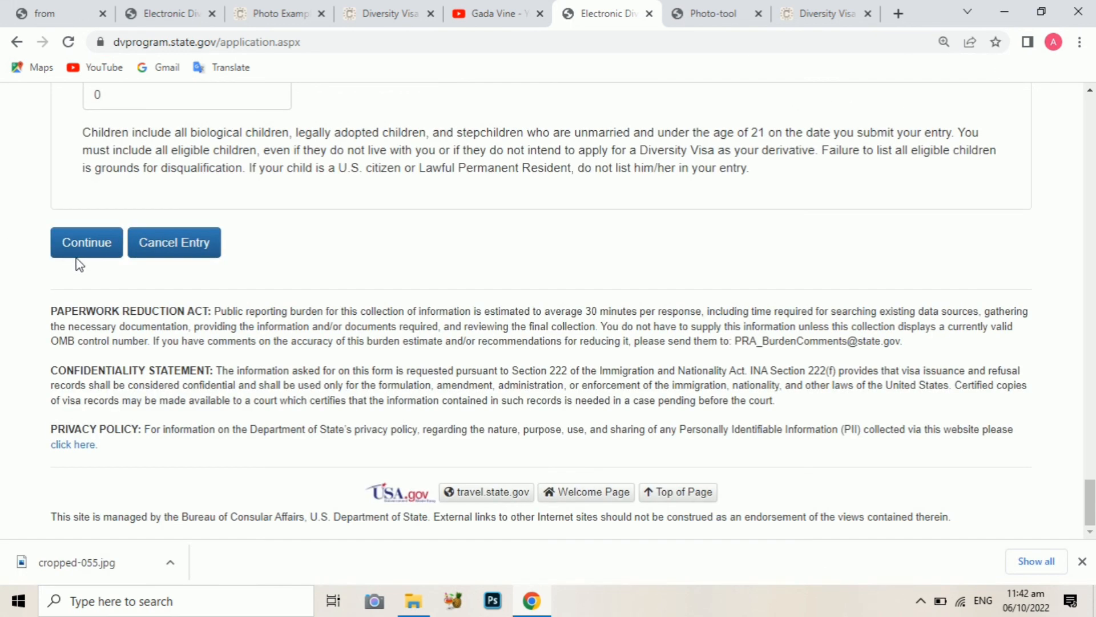
{"action": "left_click", "coordinate": [87, 253]}
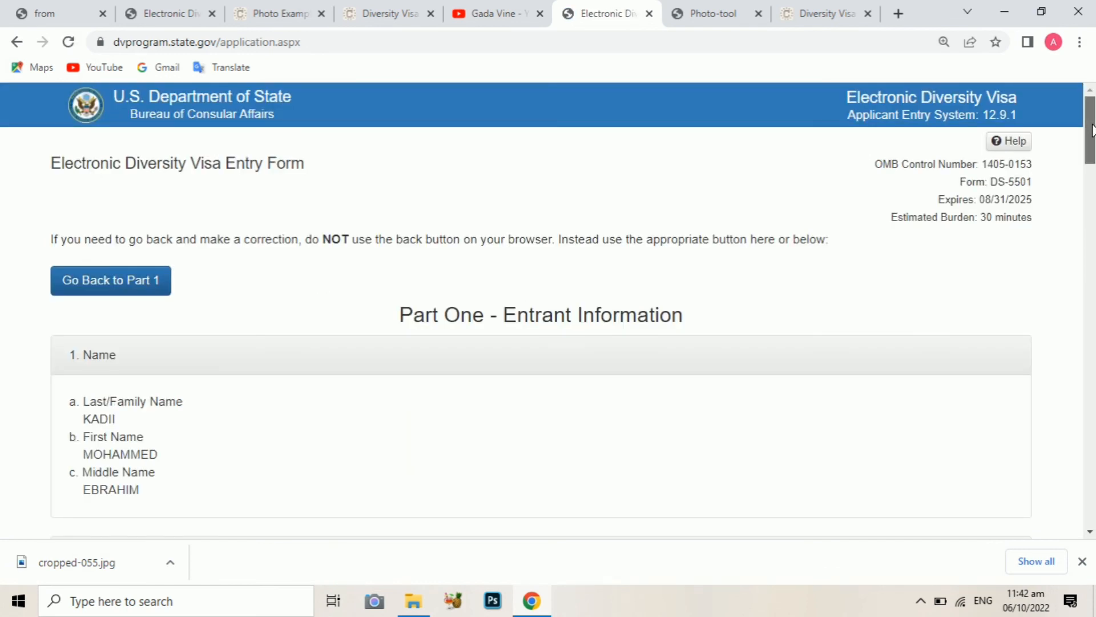
Scroll through the entry review to the bottom and submit the DV-2024 entry
{"action": "scroll", "coordinate": [542, 308], "scroll_direction": "down", "scroll_amount": 2}
{"action": "scroll", "coordinate": [543, 308], "scroll_direction": "down", "scroll_amount": 4}
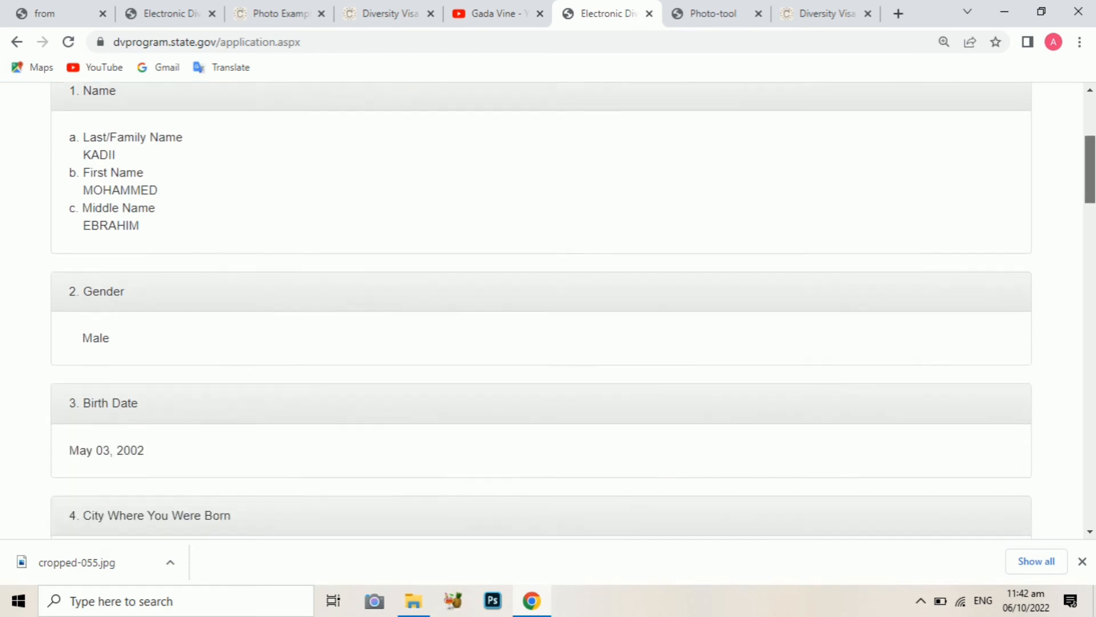
{"action": "scroll", "coordinate": [542, 308], "scroll_direction": "down", "scroll_amount": 6}
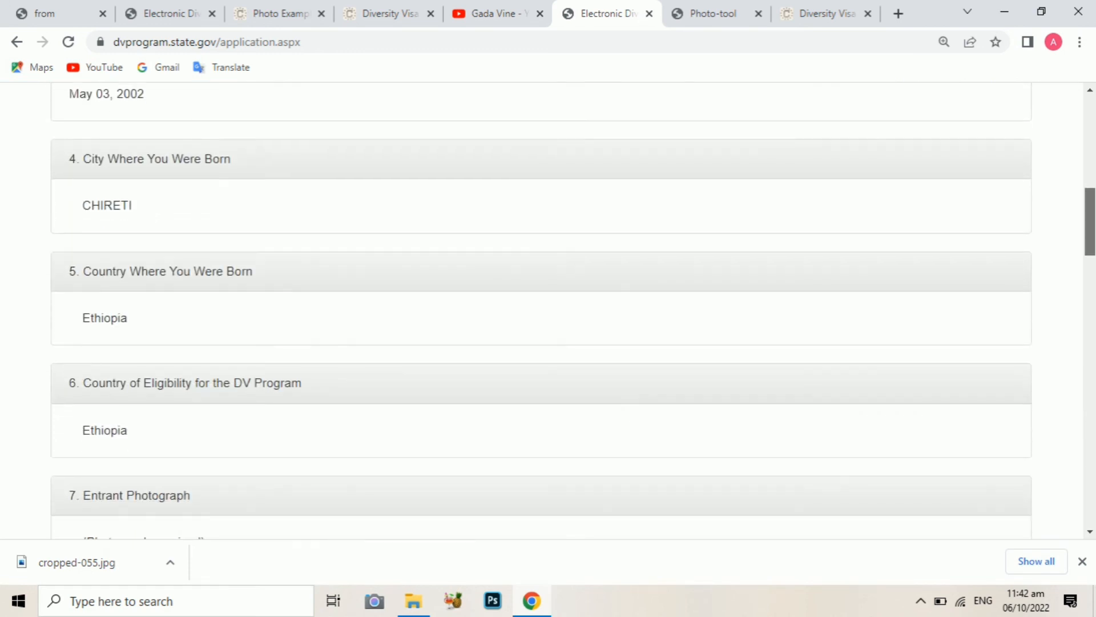
{"action": "scroll", "coordinate": [543, 309], "scroll_direction": "down", "scroll_amount": 4}
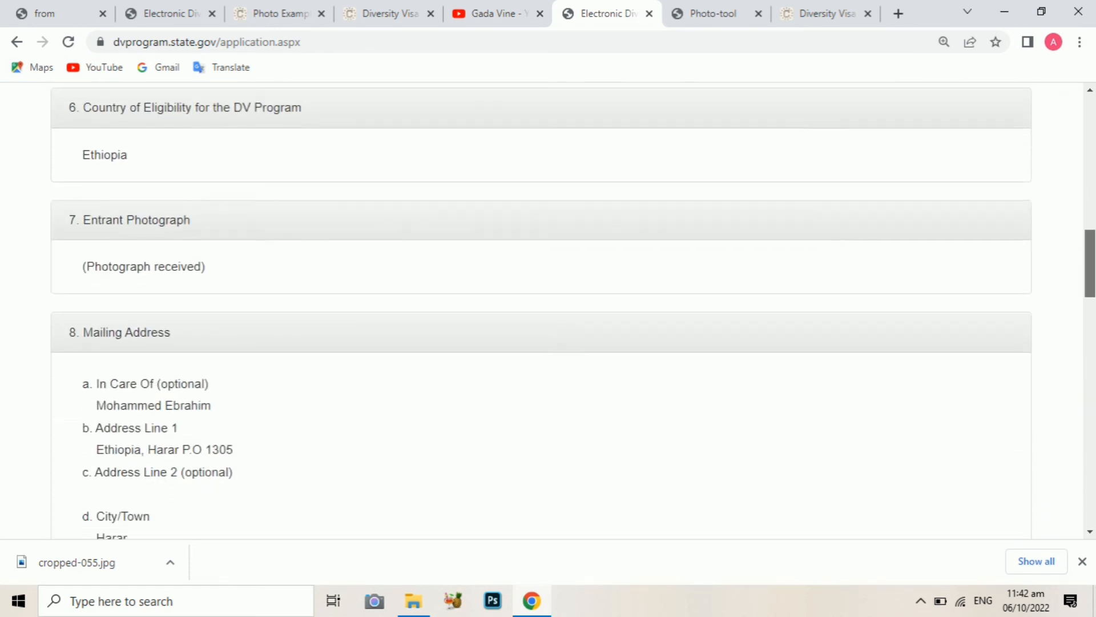
{"action": "scroll", "coordinate": [1091, 263], "scroll_direction": "down", "scroll_amount": 2}
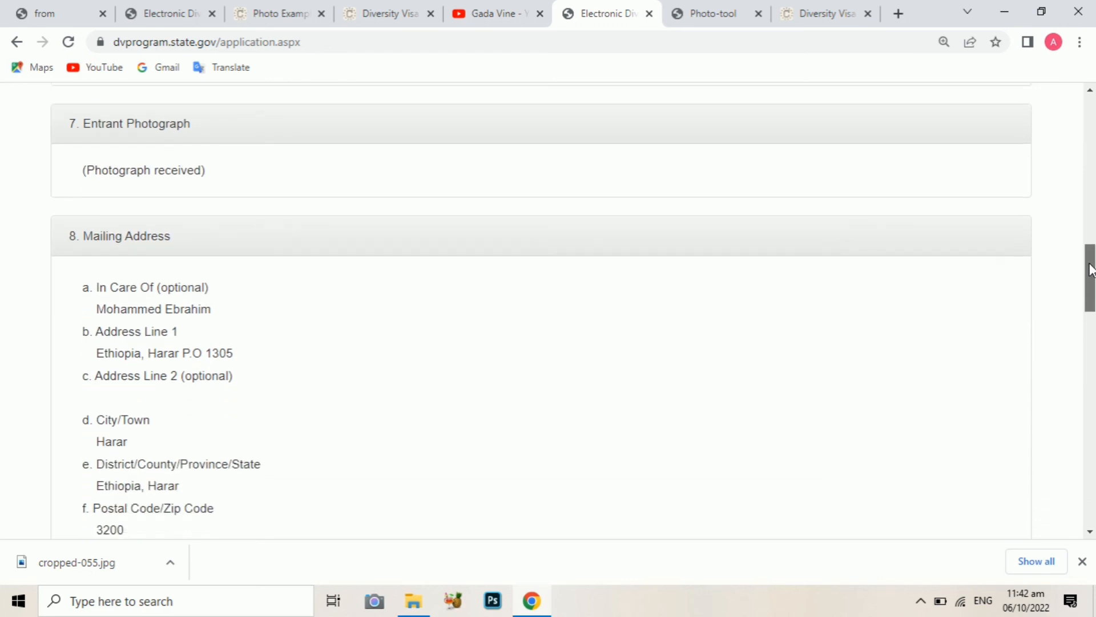
{"action": "scroll", "coordinate": [1092, 274], "scroll_direction": "down", "scroll_amount": 6}
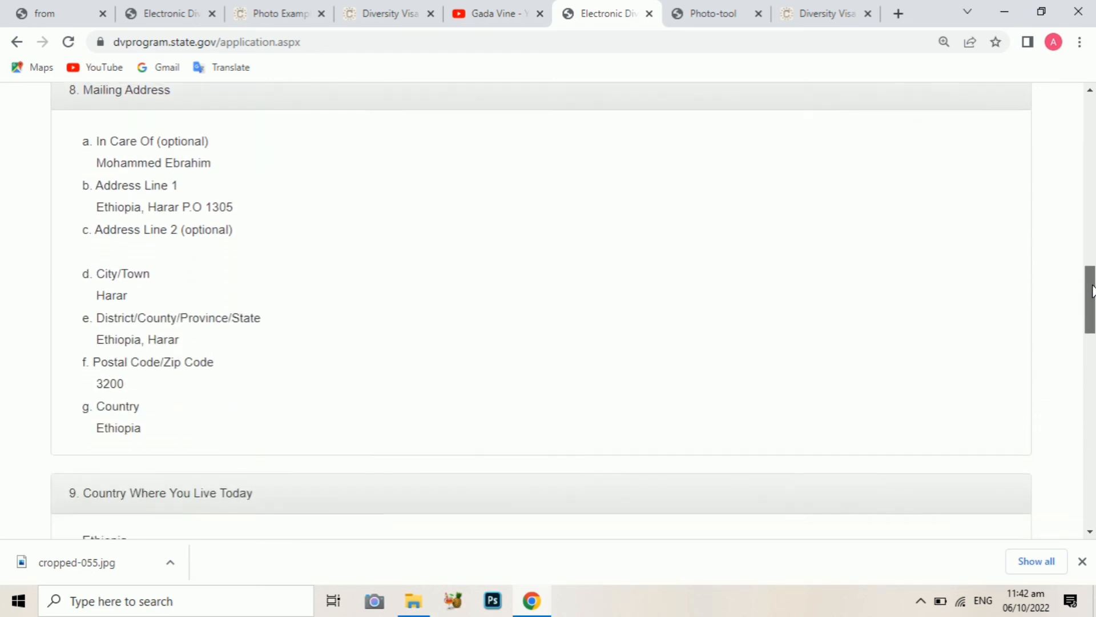
{"action": "scroll", "coordinate": [542, 308], "scroll_direction": "down", "scroll_amount": 7}
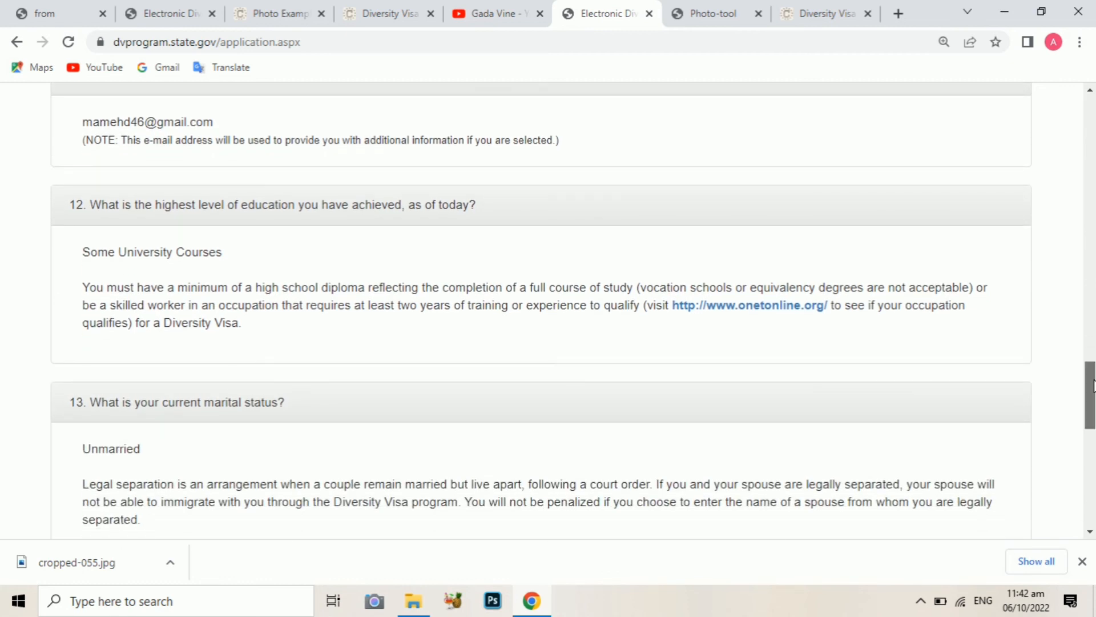
{"action": "scroll", "coordinate": [542, 309], "scroll_direction": "down", "scroll_amount": 2}
{"action": "scroll", "coordinate": [565, 377], "scroll_direction": "down", "scroll_amount": 5}
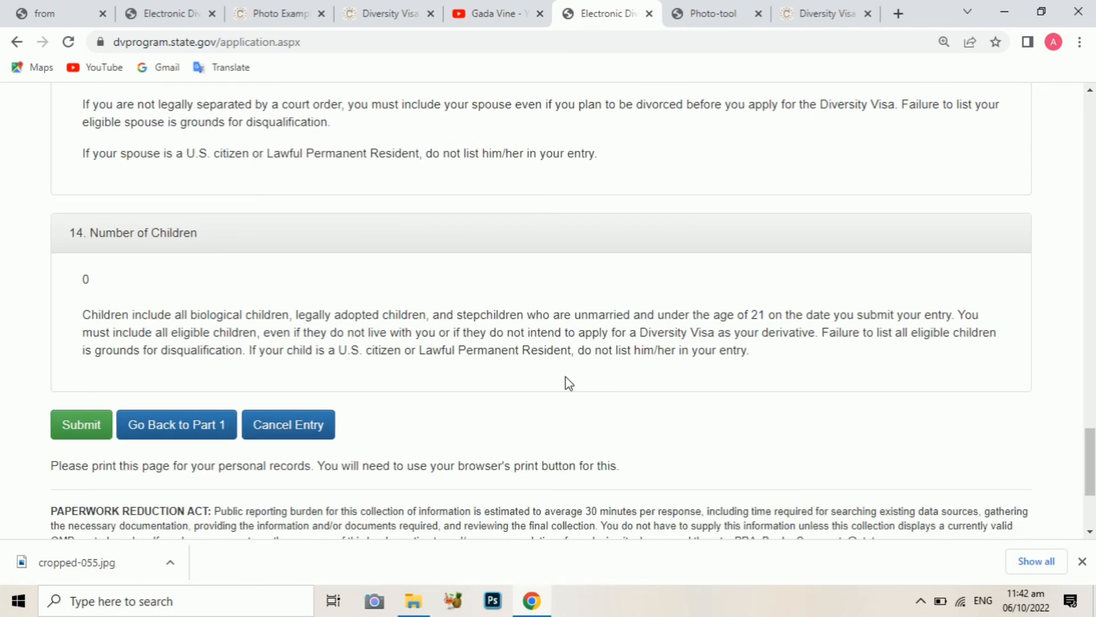
{"action": "left_click", "coordinate": [83, 428]}
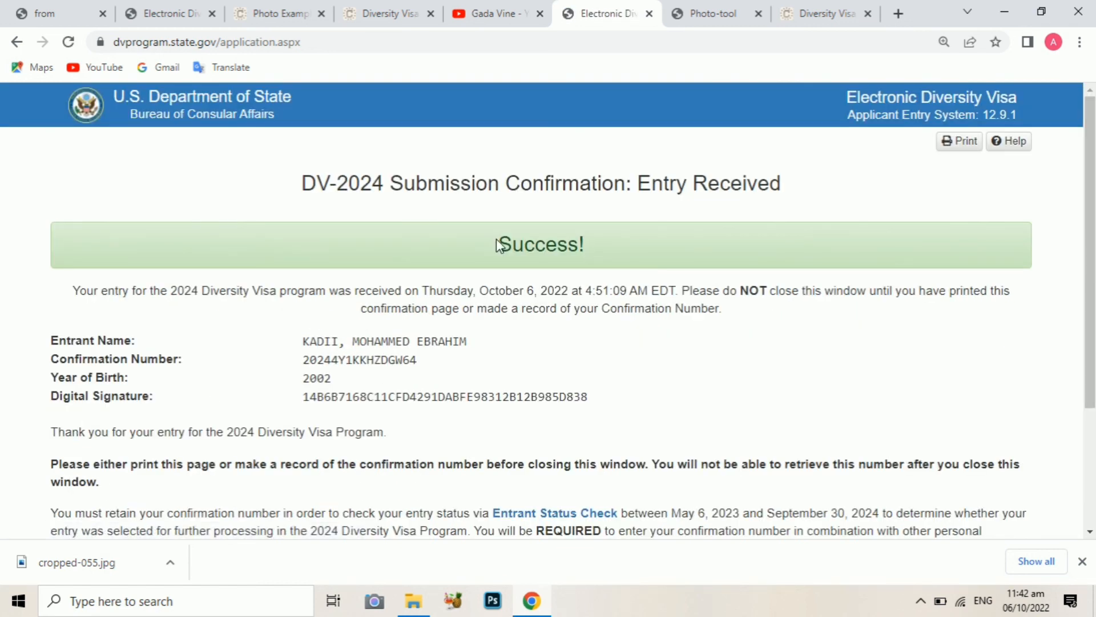
Select the confirmation number on the Success page and bring up its Copy menu
{"action": "left_click_drag", "start_coordinate": [515, 244], "coordinate": [572, 249]}
{"action": "left_click", "coordinate": [589, 250]}
{"action": "left_click_drag", "start_coordinate": [302, 360], "coordinate": [418, 370]}
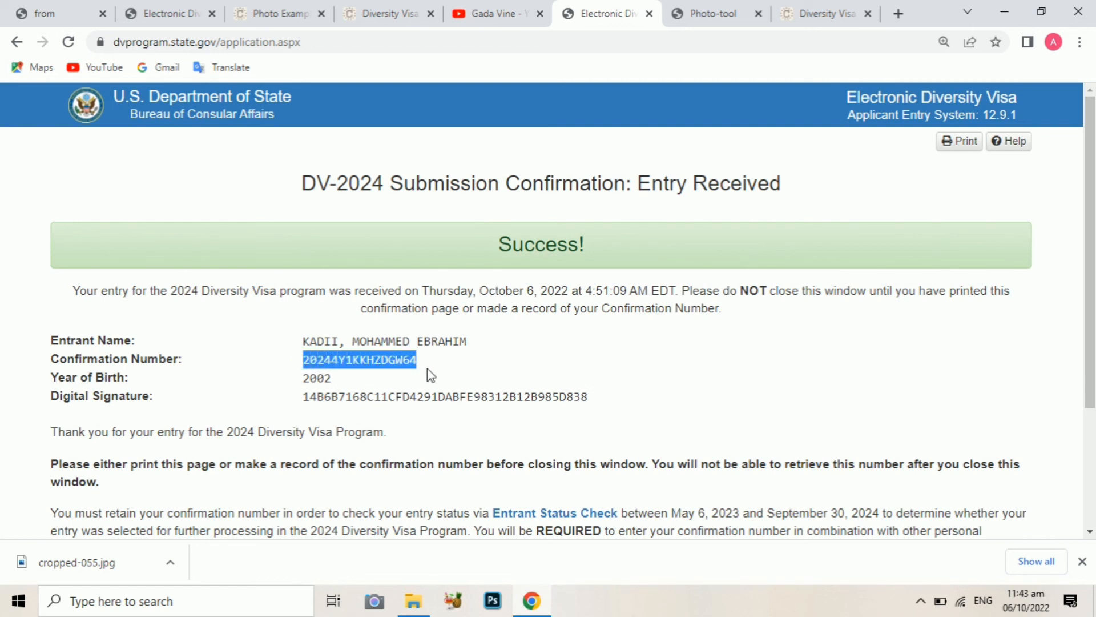
{"action": "right_click", "coordinate": [390, 357]}
{"action": "scroll", "coordinate": [1090, 308], "scroll_direction": "down", "scroll_amount": 3}
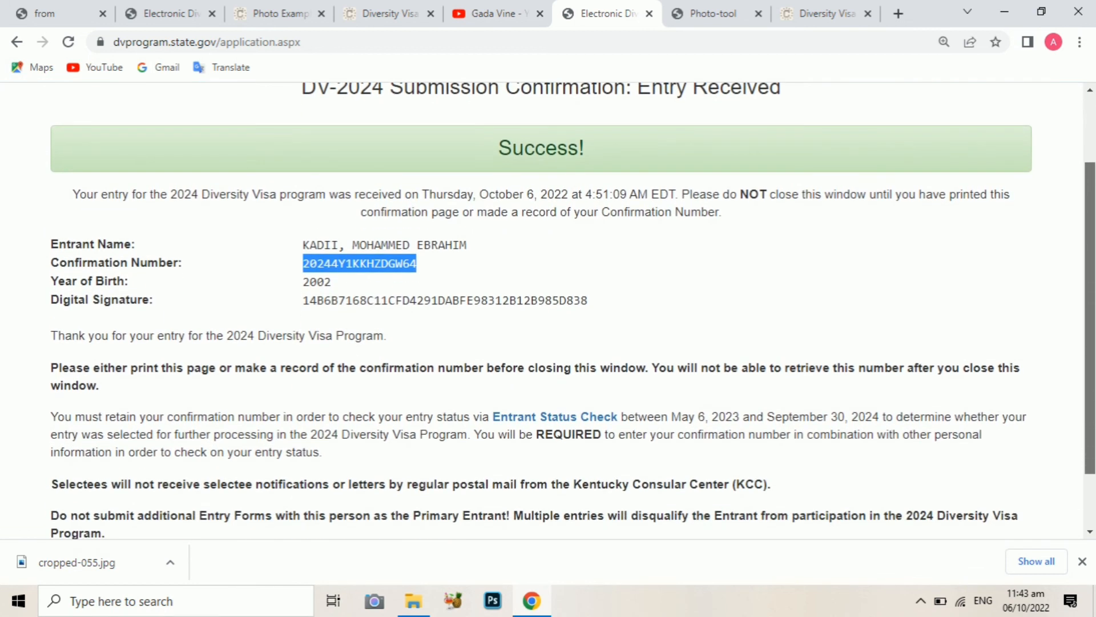